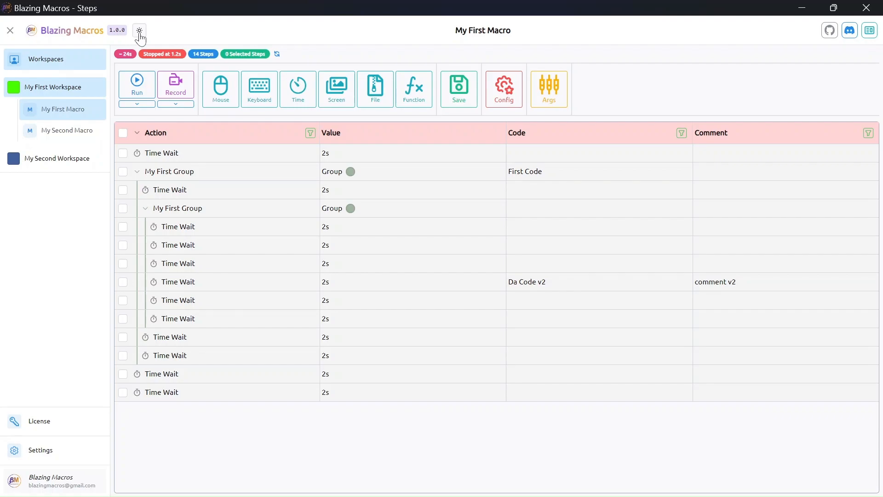
Toggle between the light and dark themes, leaving the application in dark mode.
{"action": "left_click", "coordinate": [139, 31]}
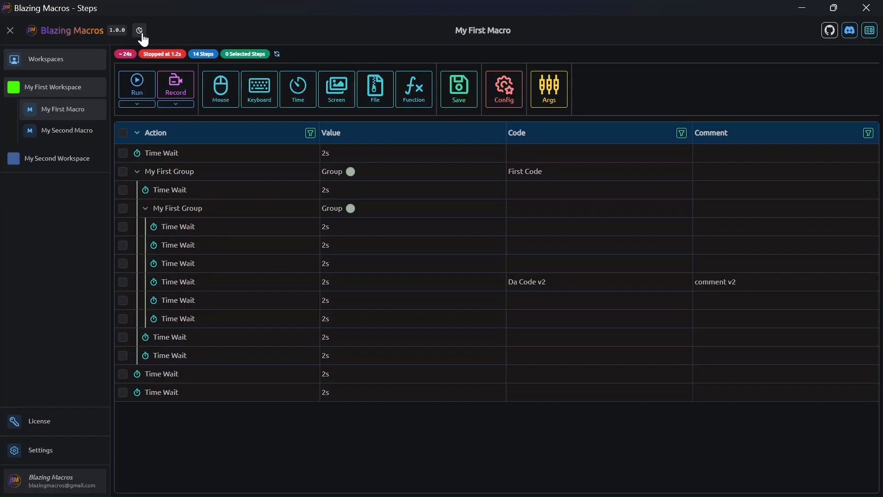
{"action": "left_click", "coordinate": [141, 31]}
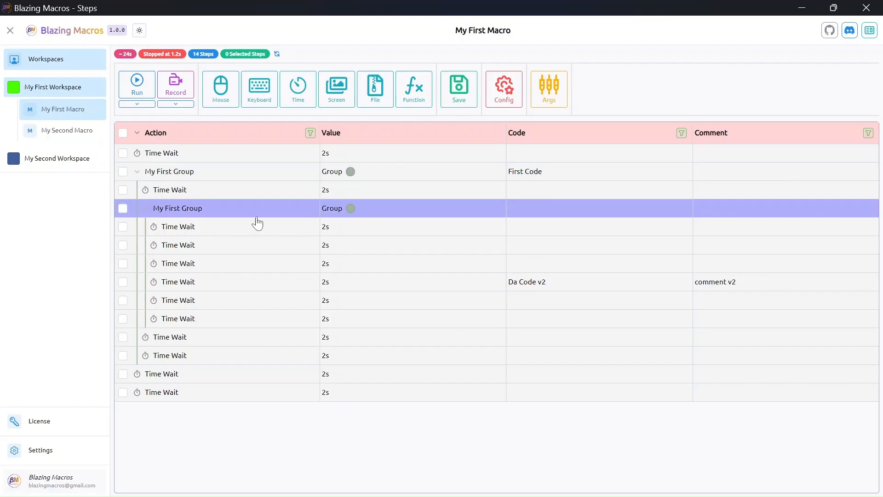
{"action": "left_click", "coordinate": [139, 30]}
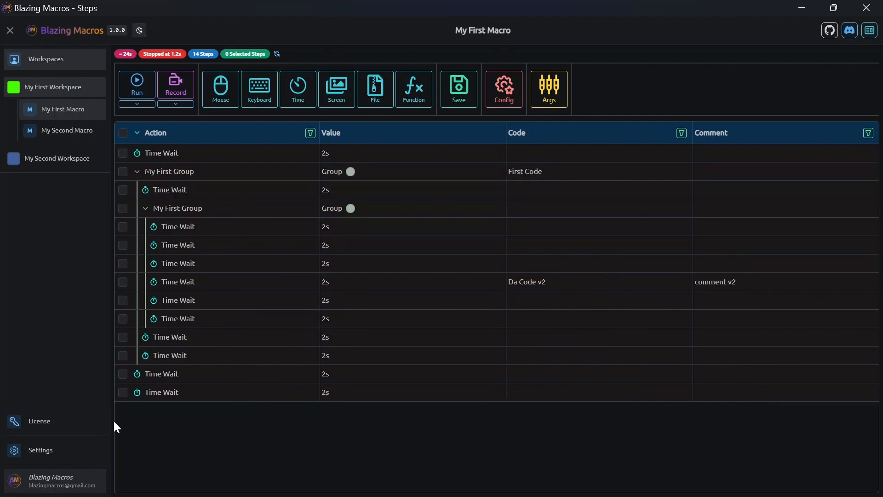
Open the application settings and review the Run Hotkeys, Record Hotkeys, Window and Mouse Hotkeys sections.
{"action": "left_click", "coordinate": [67, 455]}
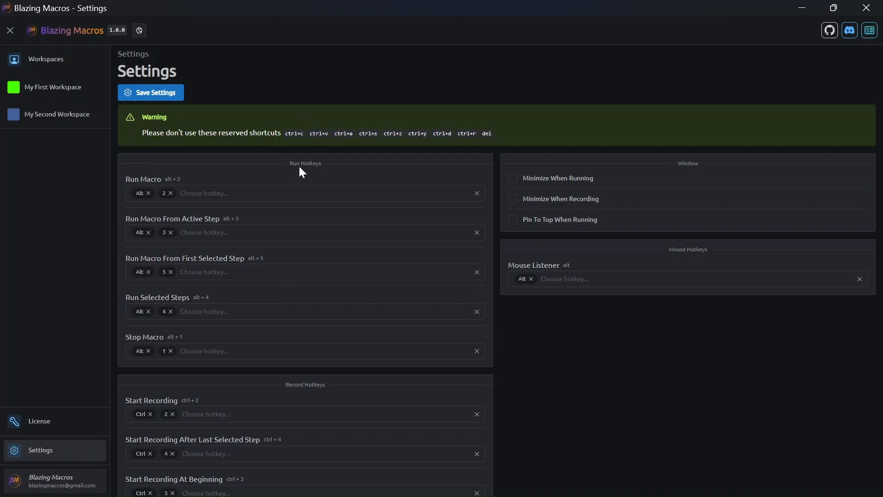
{"action": "scroll", "coordinate": [297, 167], "scroll_direction": "down", "scroll_amount": 1}
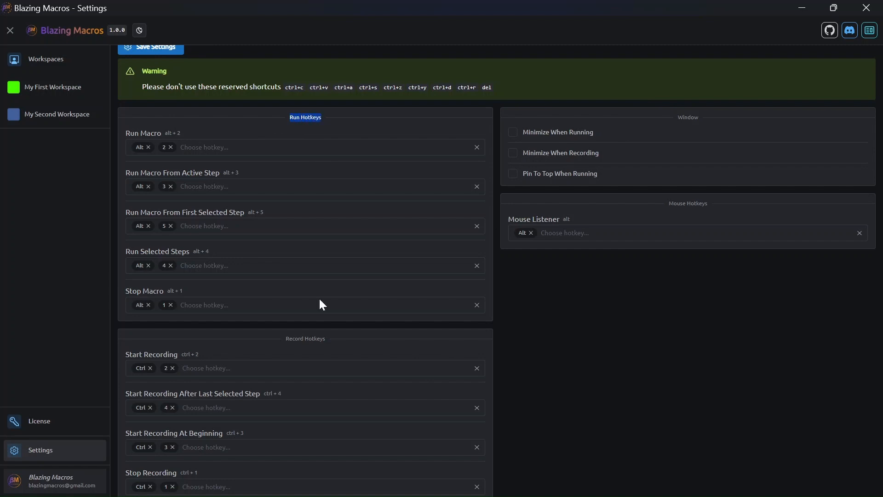
{"action": "left_click_drag", "start_coordinate": [285, 341], "coordinate": [316, 341]}
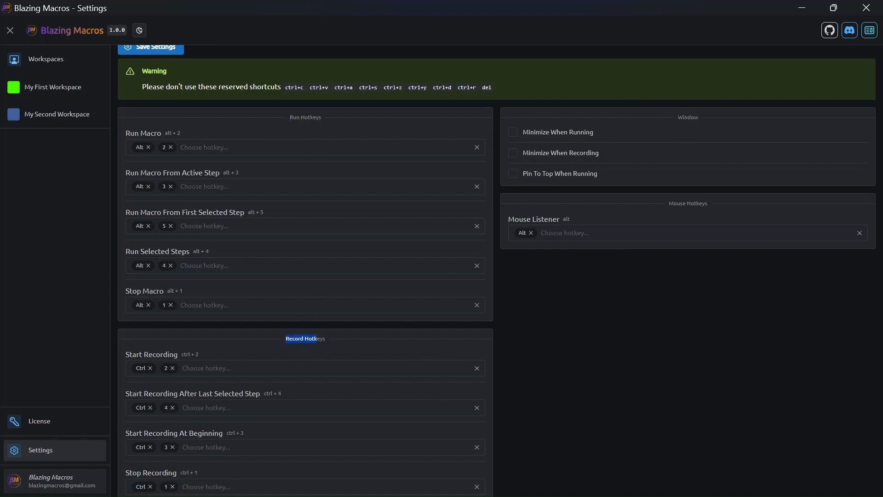
{"action": "left_click_drag", "start_coordinate": [678, 118], "coordinate": [693, 117]}
{"action": "left_click_drag", "start_coordinate": [668, 204], "coordinate": [714, 200]}
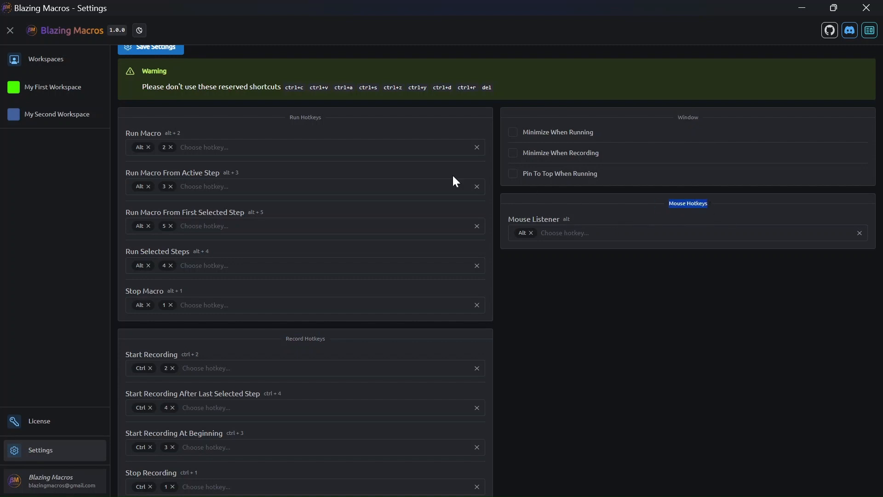
{"action": "scroll", "coordinate": [326, 182], "scroll_direction": "up", "scroll_amount": 1}
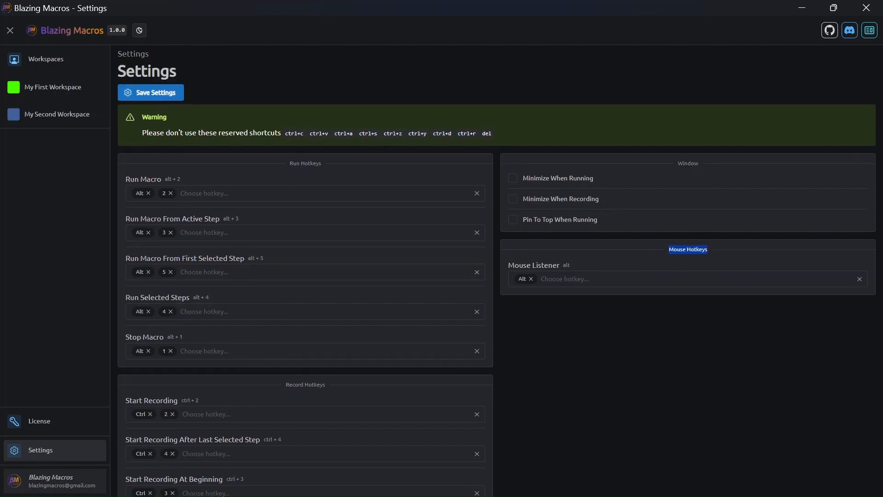
Change the Run Macro hotkey to Alt + 9 and save the settings.
{"action": "left_click", "coordinate": [184, 194]}
{"action": "key", "text": "BackSpace"}
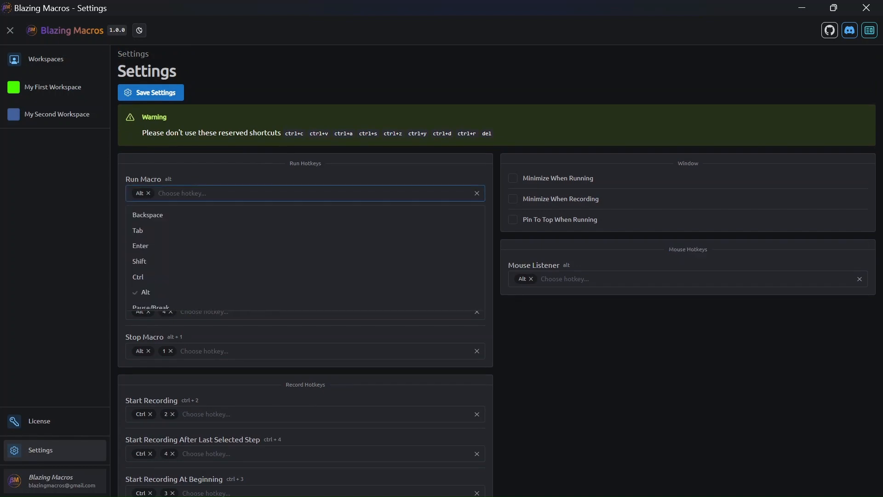
{"action": "type", "text": "9"}
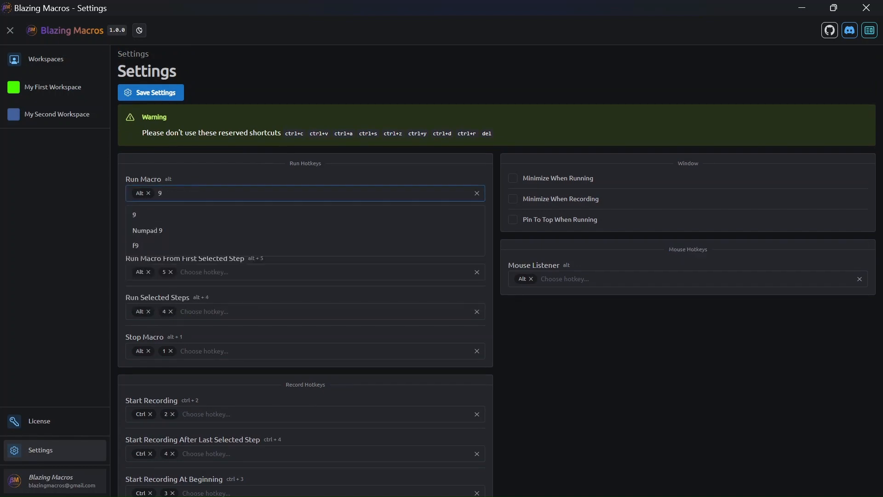
{"action": "left_click", "coordinate": [158, 215]}
{"action": "left_click", "coordinate": [219, 178]}
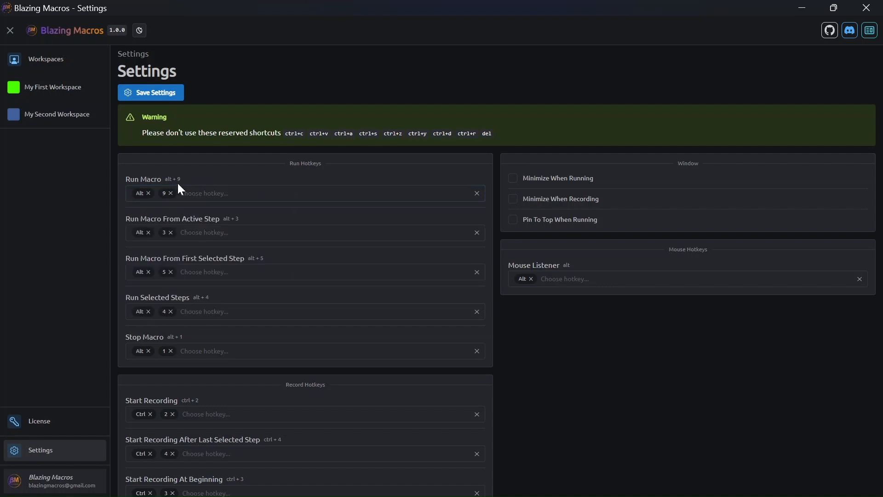
{"action": "left_click", "coordinate": [166, 92]}
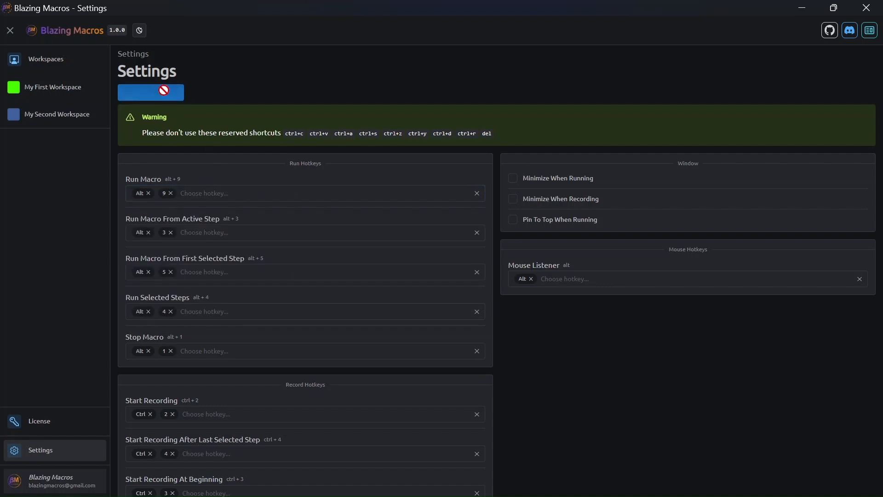
Open My First Macro in My First Workspace, run it with the Alt + 9 hotkey and stop the run.
{"action": "left_click", "coordinate": [65, 89]}
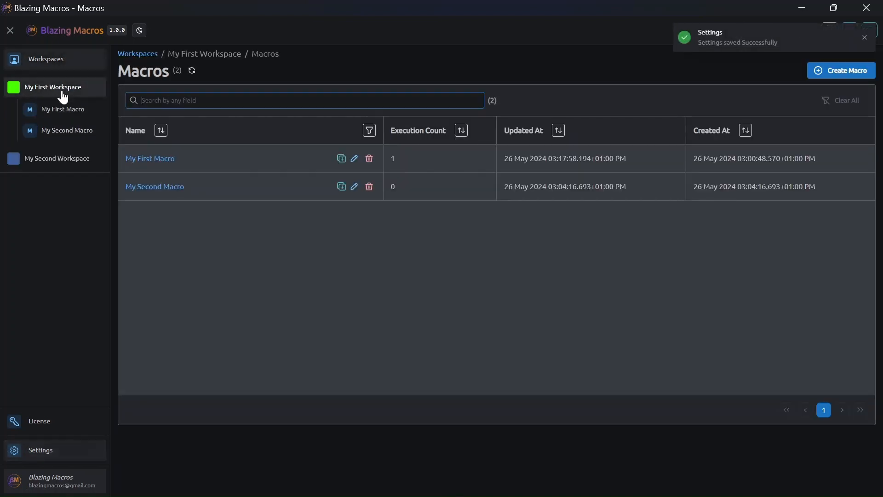
{"action": "left_click", "coordinate": [66, 111]}
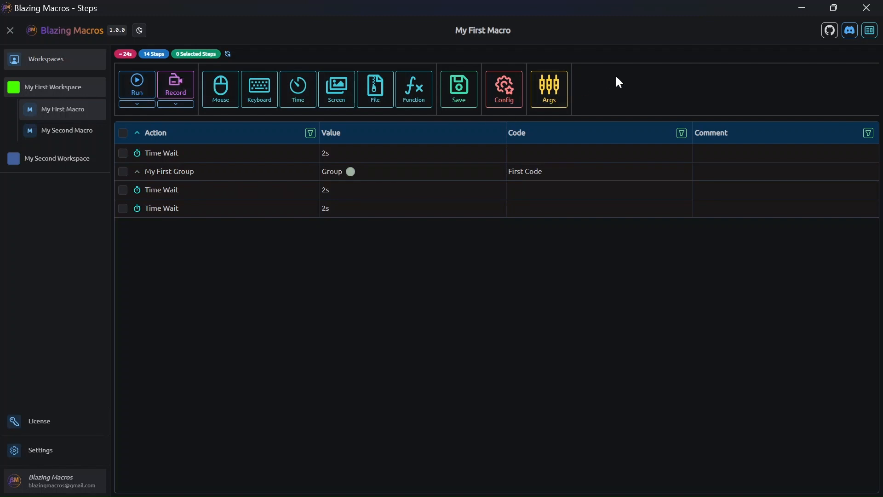
{"action": "key", "text": "alt+9"}
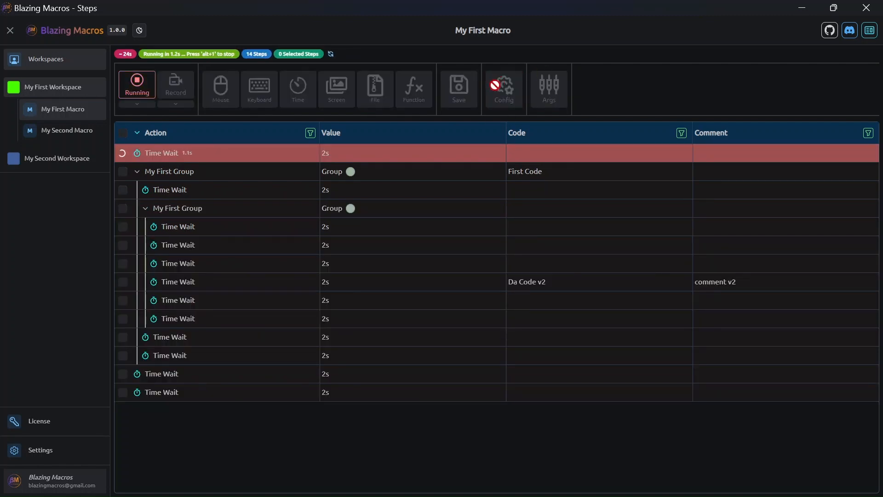
{"action": "left_click", "coordinate": [140, 93]}
Compare the shortcuts listed with the macro's run and record options against the Run and Record hotkey groups in the settings.
{"action": "left_click", "coordinate": [146, 105]}
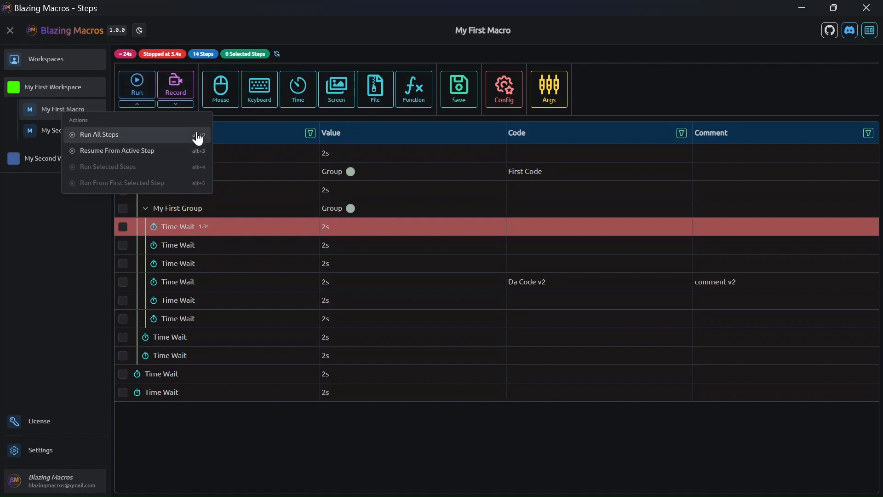
{"action": "left_click", "coordinate": [177, 105]}
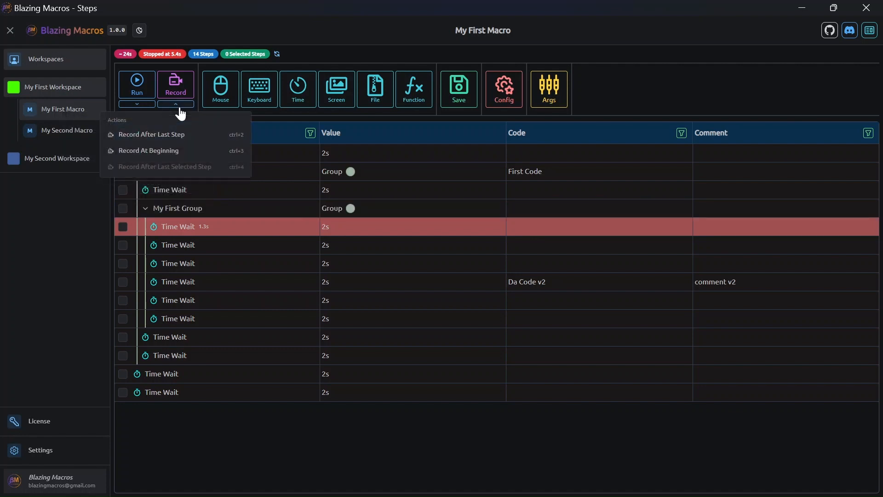
{"action": "left_click", "coordinate": [68, 451]}
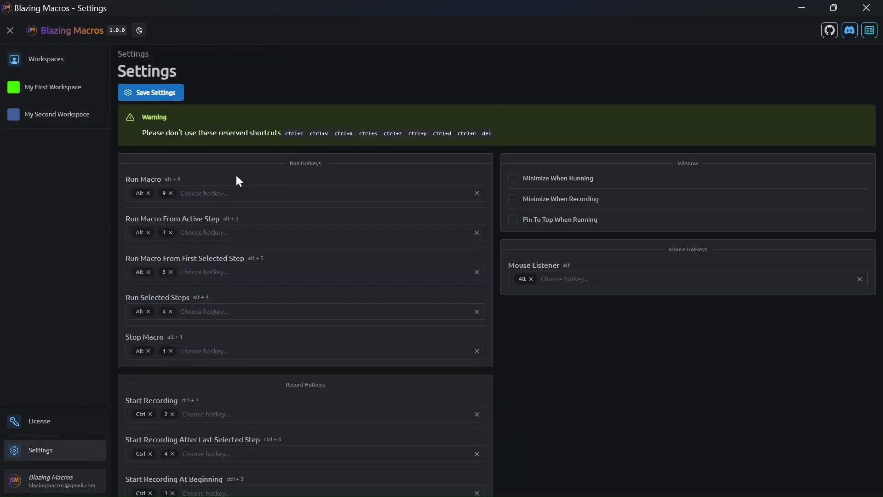
{"action": "left_click_drag", "start_coordinate": [289, 163], "coordinate": [317, 164]}
{"action": "left_click_drag", "start_coordinate": [131, 180], "coordinate": [269, 171]}
{"action": "scroll", "coordinate": [299, 381], "scroll_direction": "down", "scroll_amount": 2}
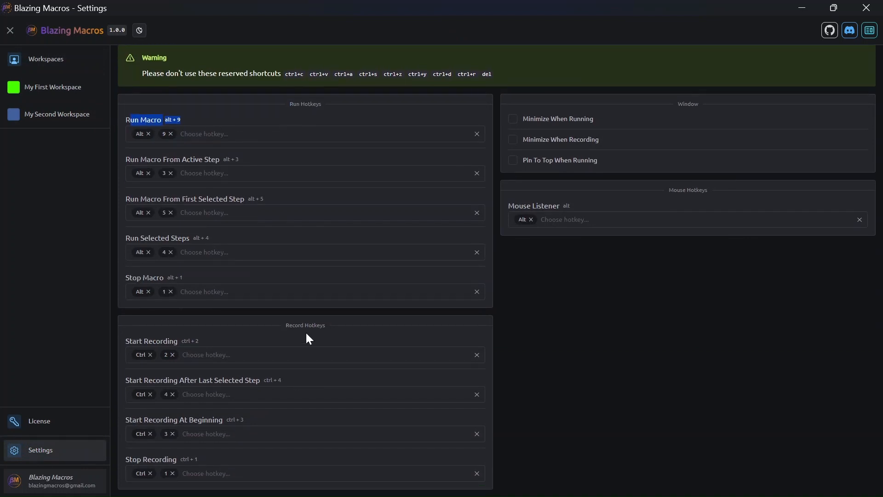
{"action": "left_click_drag", "start_coordinate": [279, 328], "coordinate": [320, 326]}
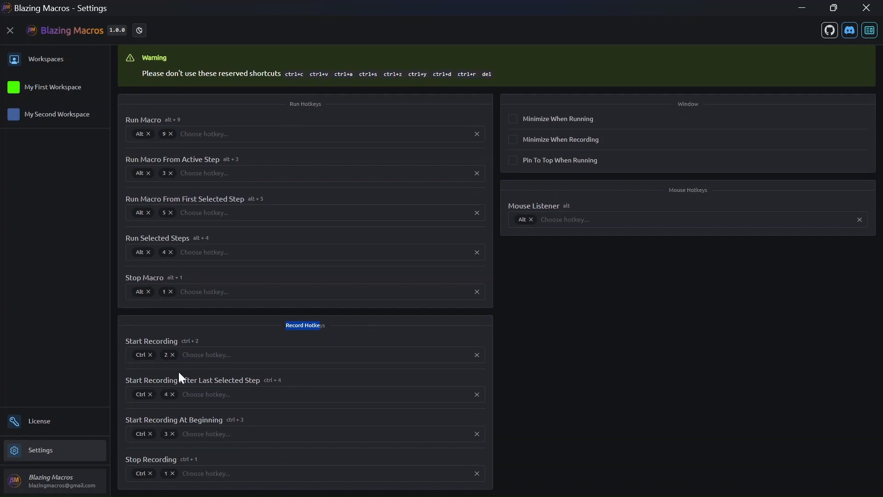
{"action": "double_click", "coordinate": [333, 323]}
{"action": "left_click", "coordinate": [335, 323]}
{"action": "scroll", "coordinate": [495, 206], "scroll_direction": "up", "scroll_amount": 2}
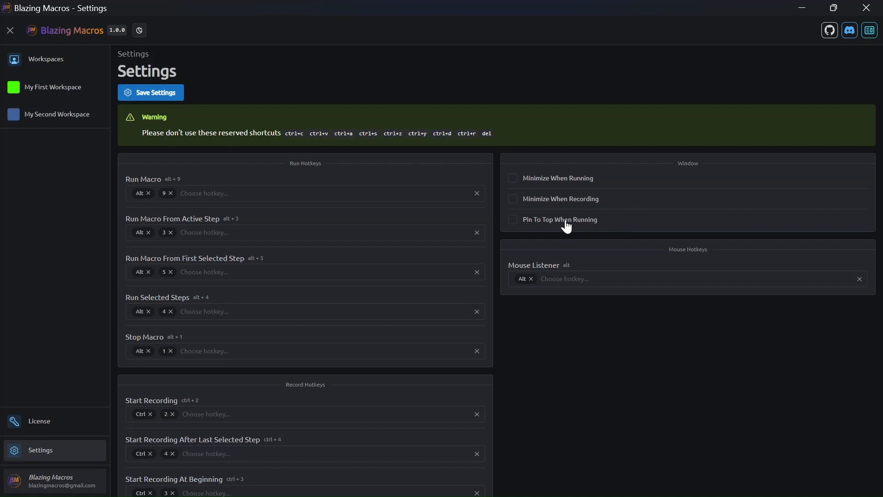
Enable Minimize When Running, save the settings and reopen My First Macro from My First Workspace.
{"action": "left_click", "coordinate": [554, 181]}
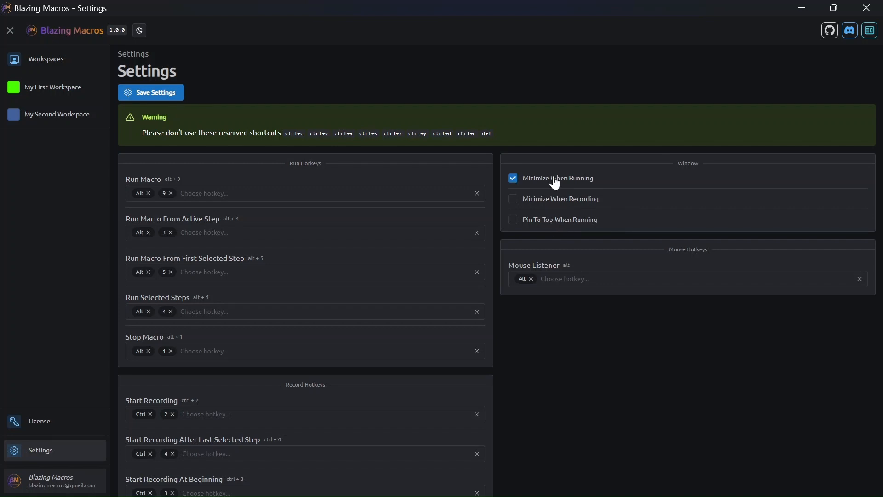
{"action": "left_click", "coordinate": [157, 100]}
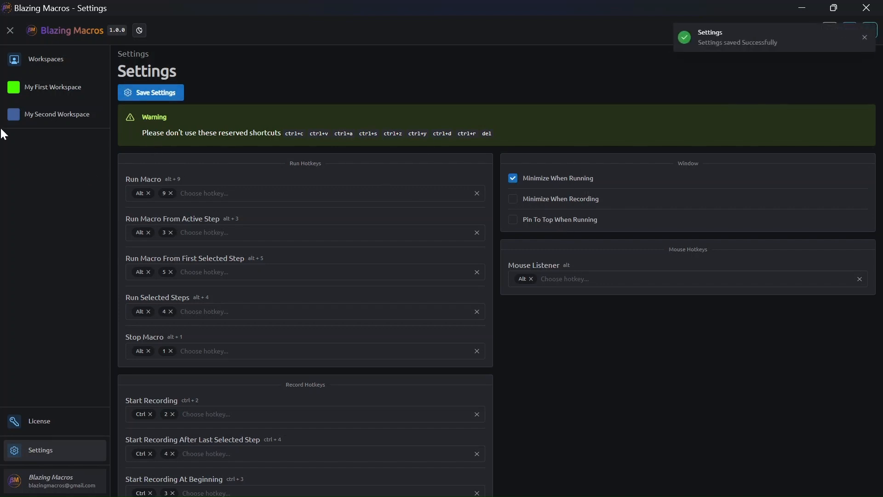
{"action": "left_click", "coordinate": [56, 92]}
{"action": "left_click", "coordinate": [69, 113]}
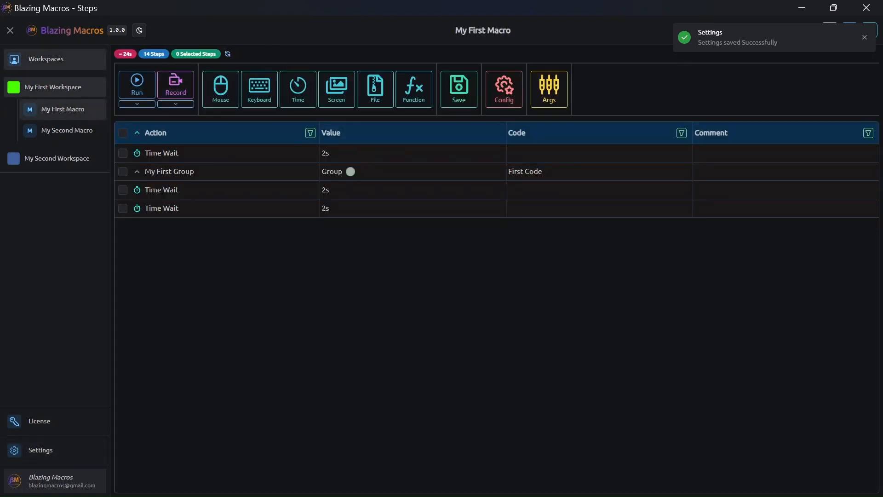
Snap the macro window to the right half of the desktop with Chrome behind it and run My First Macro.
{"action": "left_click_drag", "start_coordinate": [481, 8], "coordinate": [882, 171]}
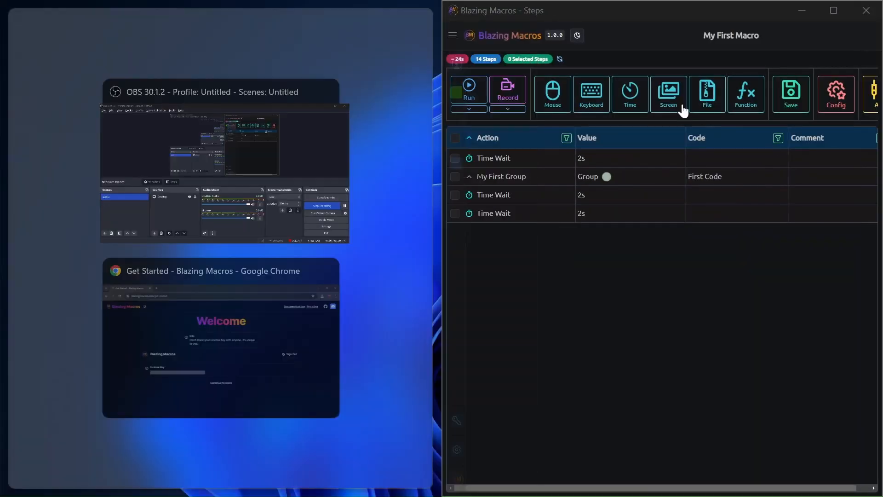
{"action": "left_click", "coordinate": [620, 42]}
{"action": "key", "text": "alt+Tab"}
{"action": "key", "text": "Tab"}
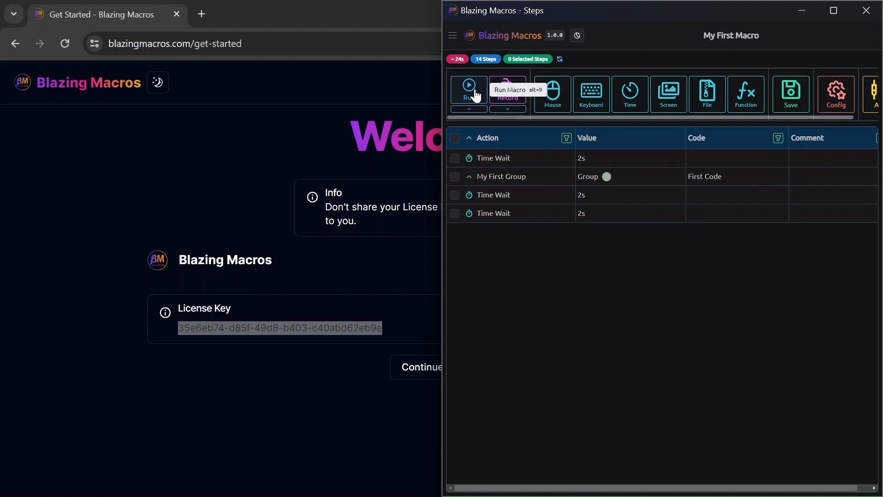
{"action": "left_click", "coordinate": [476, 94]}
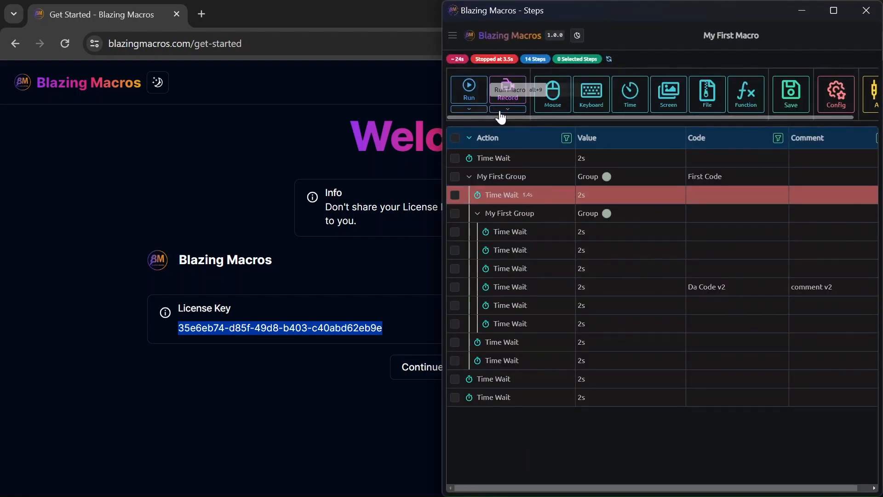
Reopen the settings and arrange Chrome on the left half of the desktop with the Settings window on the right half.
{"action": "left_click", "coordinate": [454, 37]}
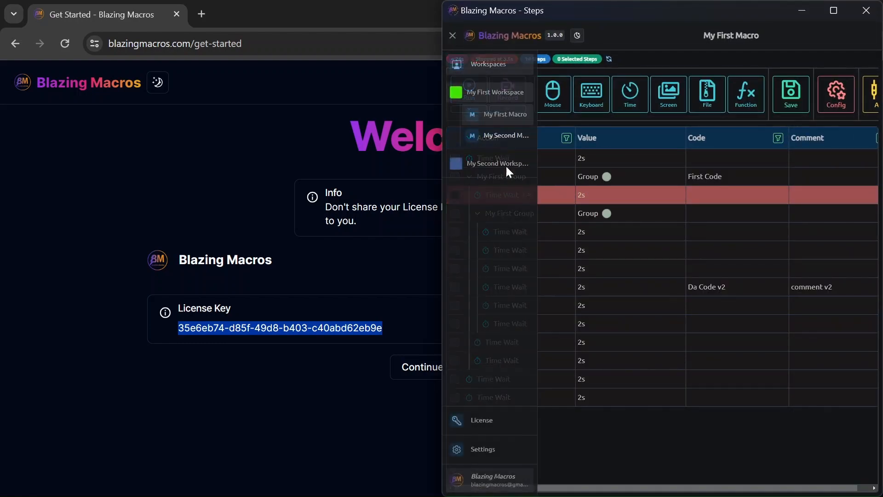
{"action": "left_click", "coordinate": [485, 453]}
{"action": "left_click_drag", "start_coordinate": [317, 15], "coordinate": [1, 175]}
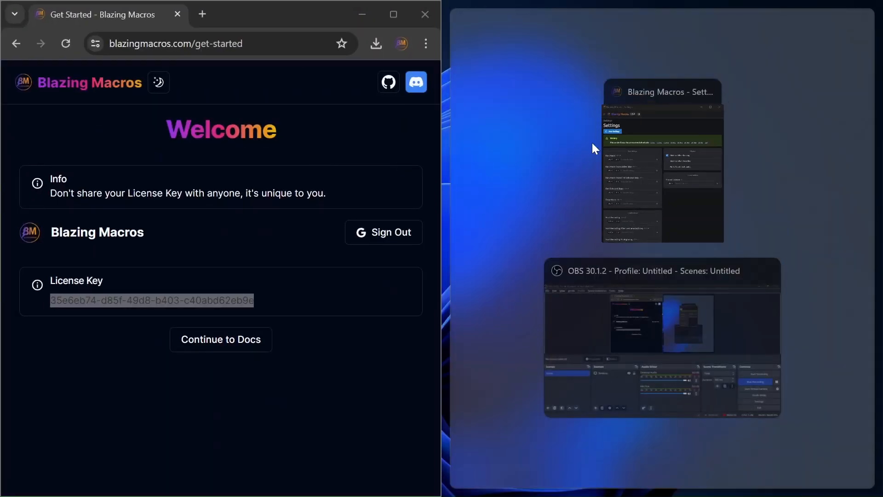
{"action": "left_click", "coordinate": [656, 115]}
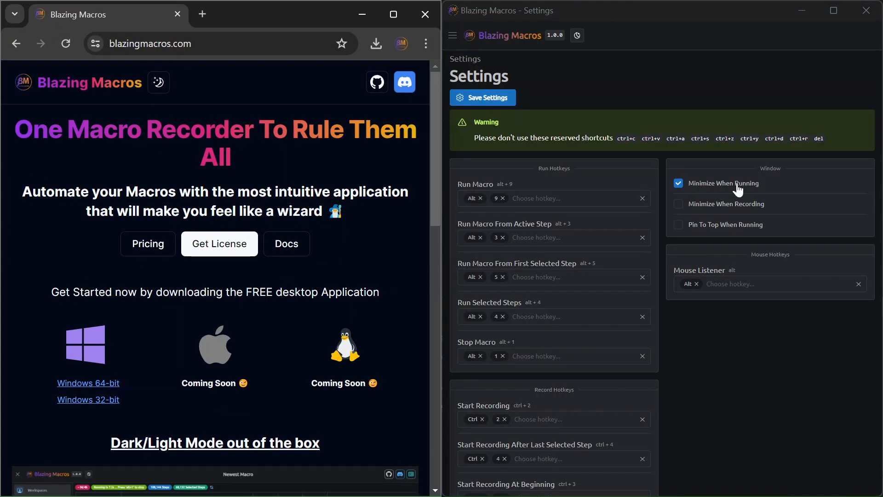
Disable Minimize When Running, enable Minimize When Recording and save the settings.
{"action": "scroll", "coordinate": [714, 173], "scroll_direction": "down", "scroll_amount": 1}
{"action": "left_click", "coordinate": [714, 144]}
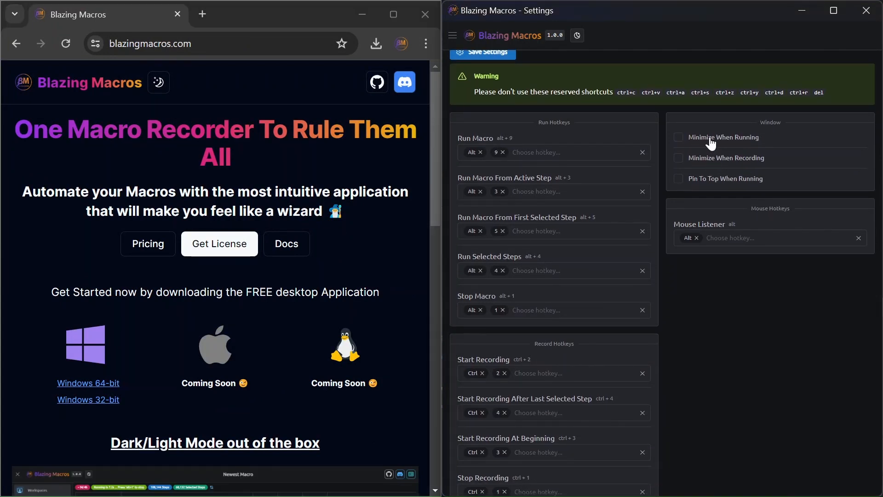
{"action": "left_click", "coordinate": [722, 160]}
{"action": "left_click", "coordinate": [723, 165]}
{"action": "scroll", "coordinate": [605, 102], "scroll_direction": "up", "scroll_amount": 2}
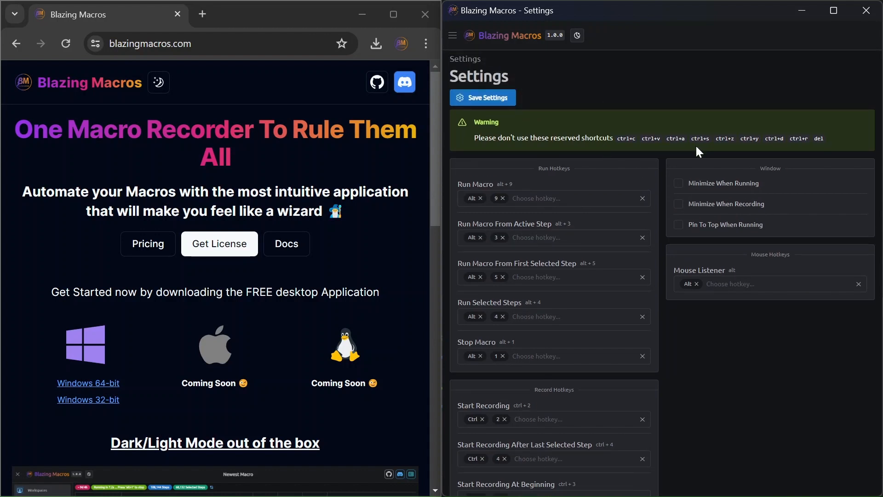
{"action": "left_click", "coordinate": [708, 208]}
{"action": "left_click", "coordinate": [502, 98]}
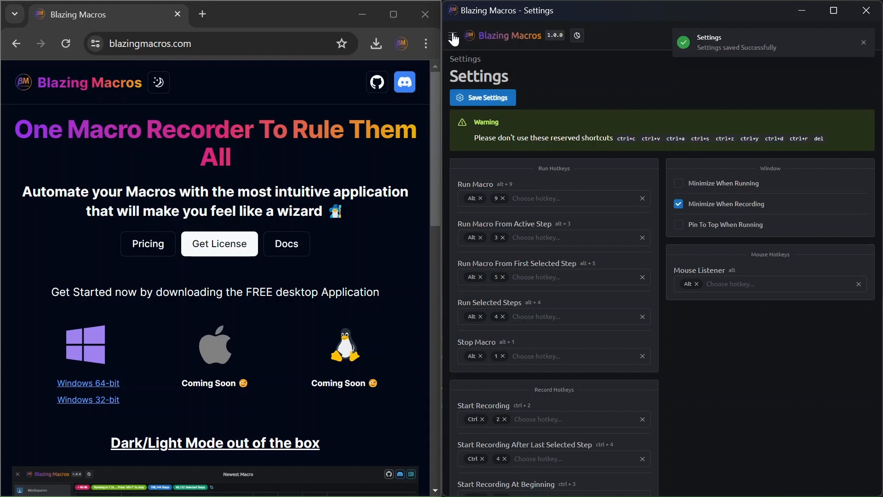
Open My First Macro from My First Workspace.
{"action": "left_click", "coordinate": [453, 37]}
{"action": "left_click", "coordinate": [496, 95]}
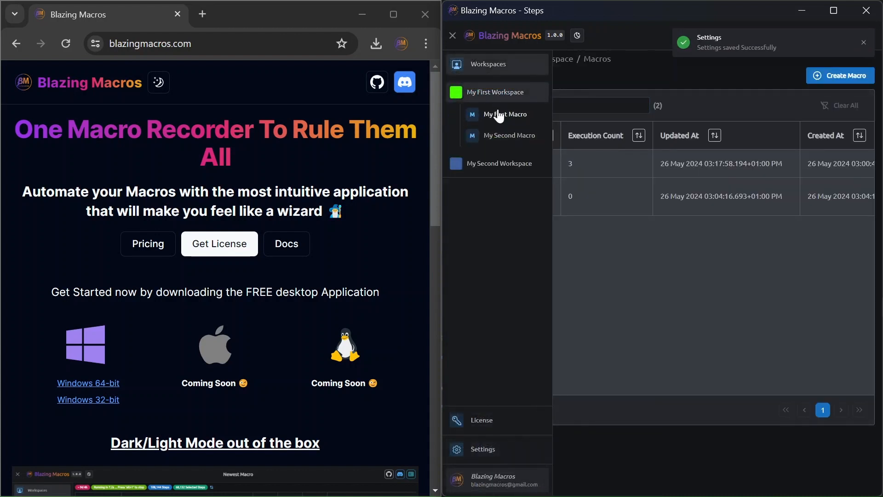
{"action": "left_click", "coordinate": [499, 114]}
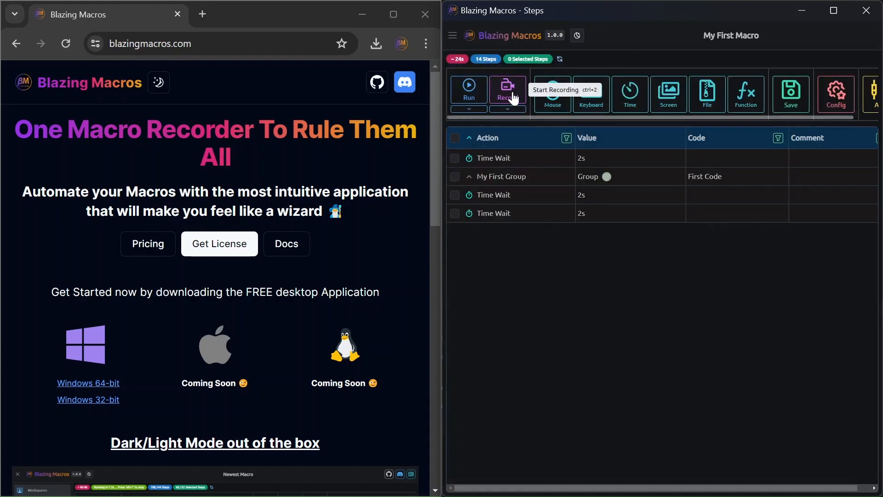
Record a short sequence of mouse and keyboard actions into My First Macro, stop recording, and minimize and restore the macro window.
{"action": "left_click", "coordinate": [513, 97]}
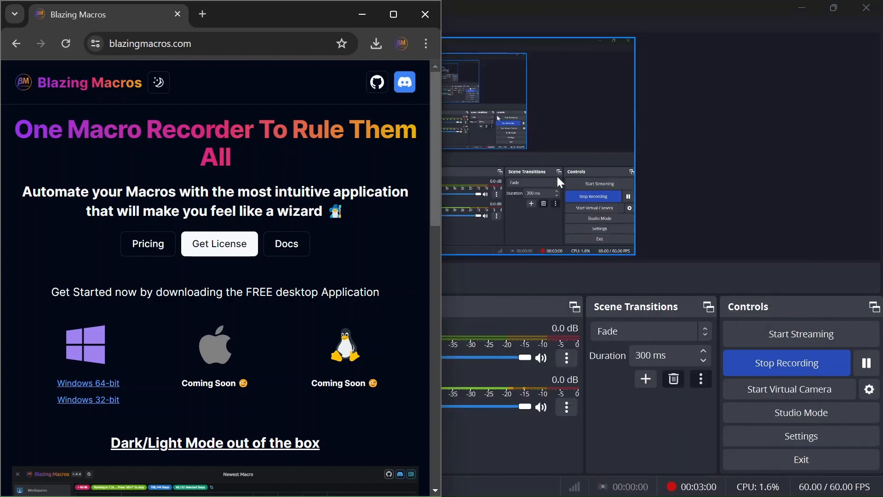
{"action": "key", "text": "ctrl+2"}
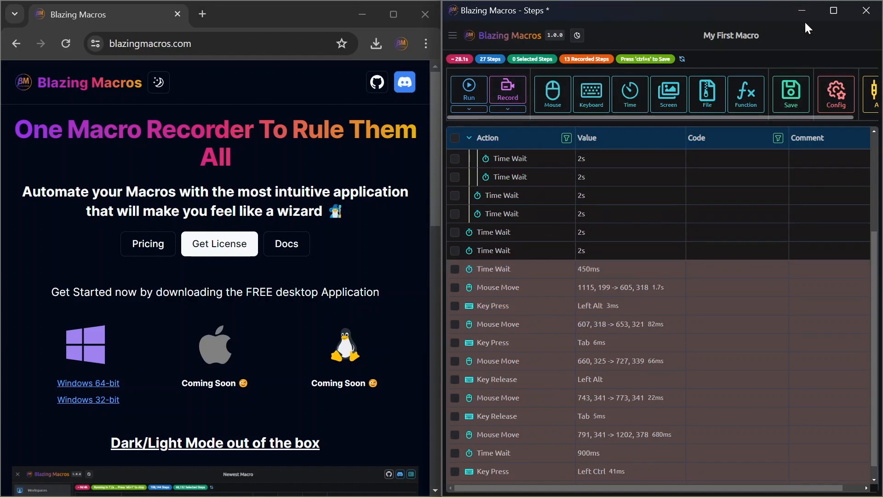
{"action": "left_click", "coordinate": [802, 8]}
{"action": "key", "text": "alt+Tab"}
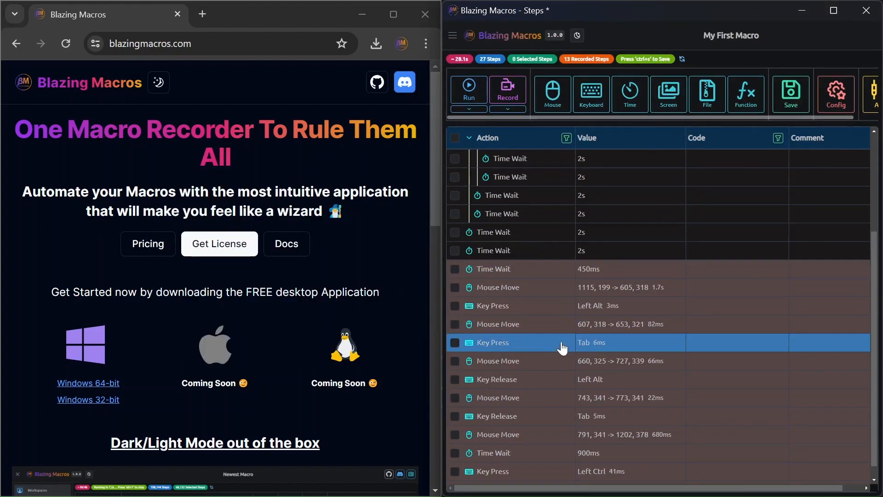
Delete all the newly recorded steps, from the 450ms Time Wait through the 150ms Time Wait.
{"action": "left_click", "coordinate": [505, 271]}
{"action": "left_click", "coordinate": [527, 476], "text": "shift"}
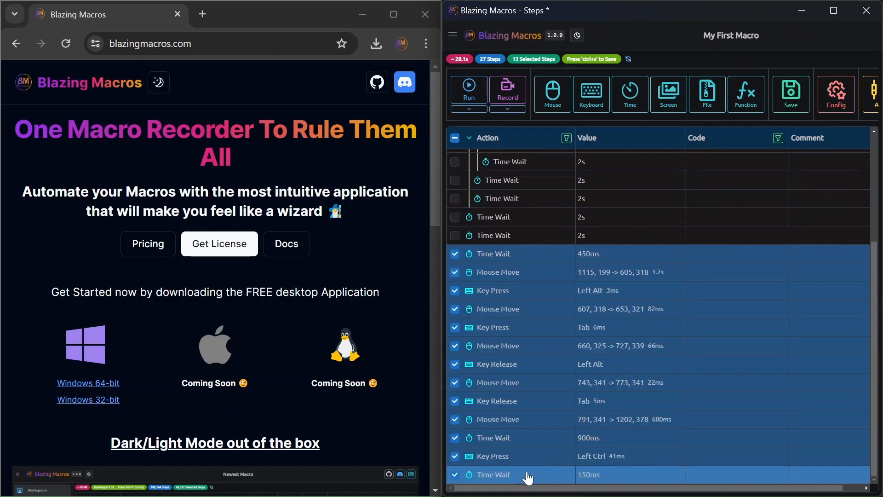
{"action": "key", "text": "Delete"}
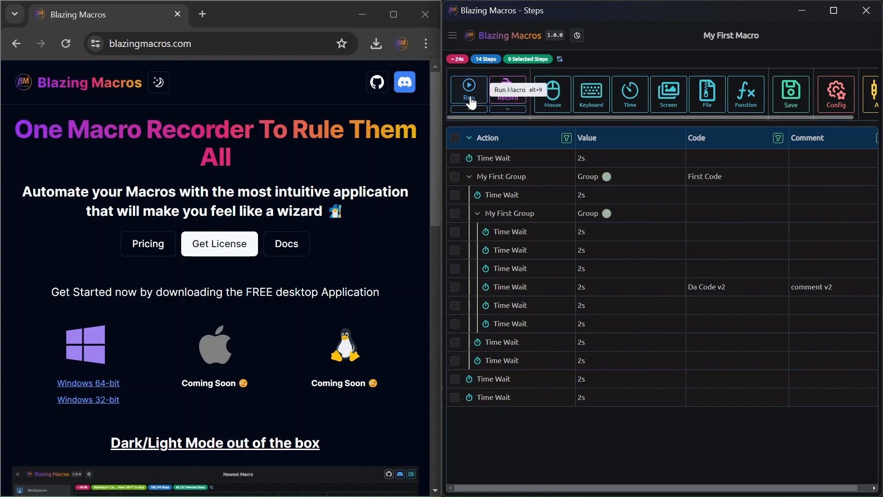
In the settings, disable Minimize When Recording, enable Pin To Top When Running and save.
{"action": "left_click", "coordinate": [454, 36]}
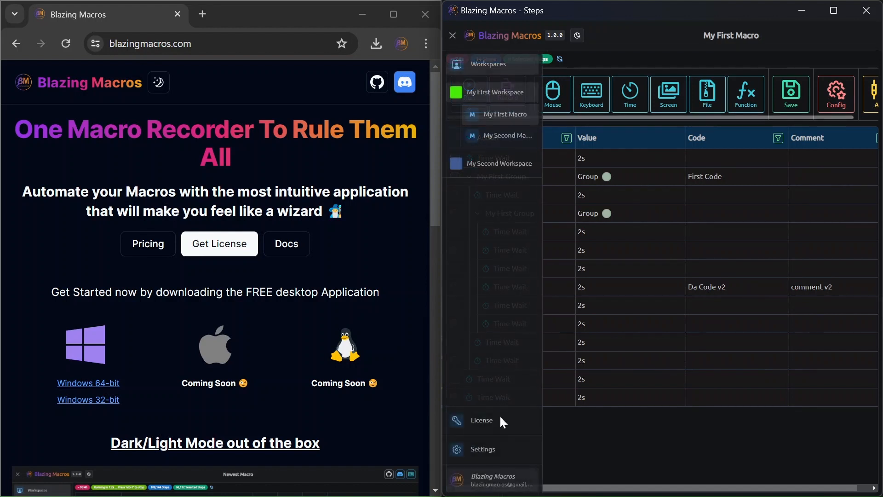
{"action": "left_click", "coordinate": [497, 449]}
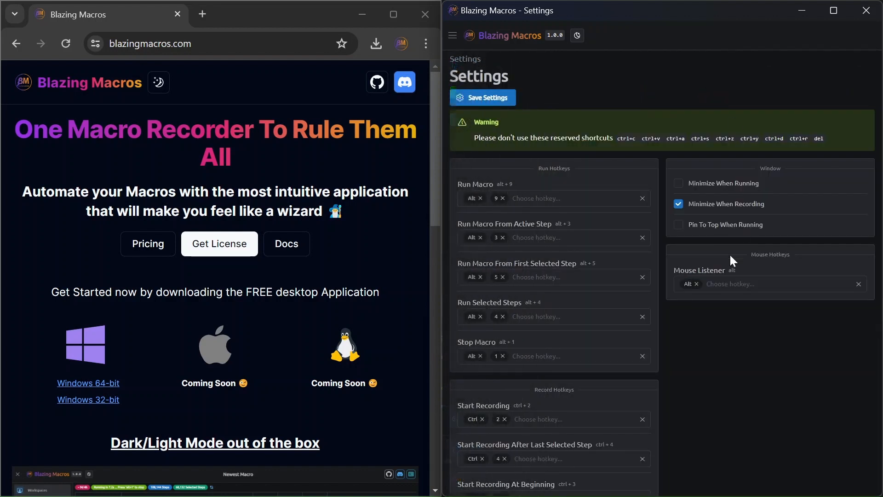
{"action": "left_click", "coordinate": [717, 228]}
{"action": "left_click", "coordinate": [485, 100]}
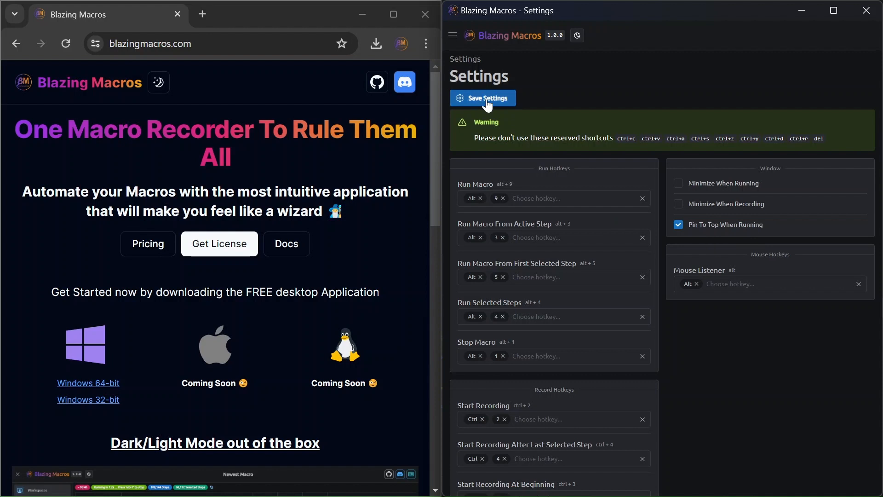
Open My First Macro from My First Workspace.
{"action": "left_click", "coordinate": [456, 40]}
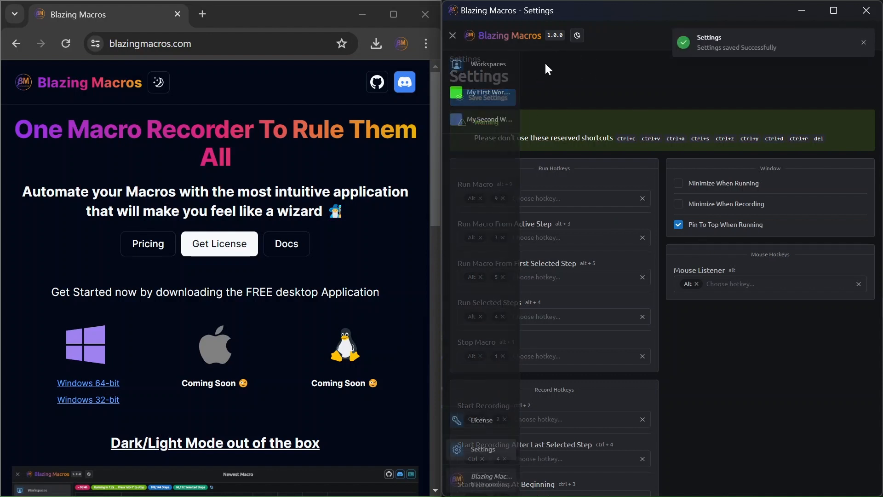
{"action": "left_click", "coordinate": [500, 92]}
{"action": "left_click", "coordinate": [522, 123]}
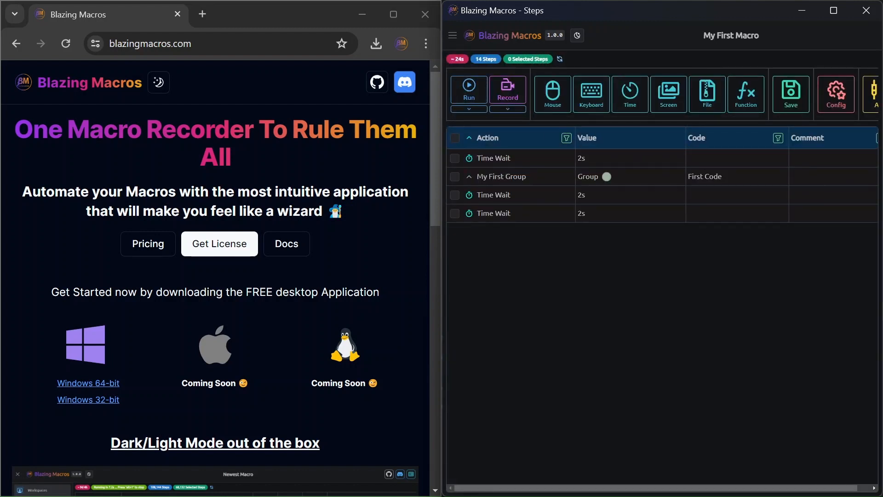
Run My First Macro, minimize Chrome while it is running, and stop the macro partway through.
{"action": "double_click", "coordinate": [579, 140]}
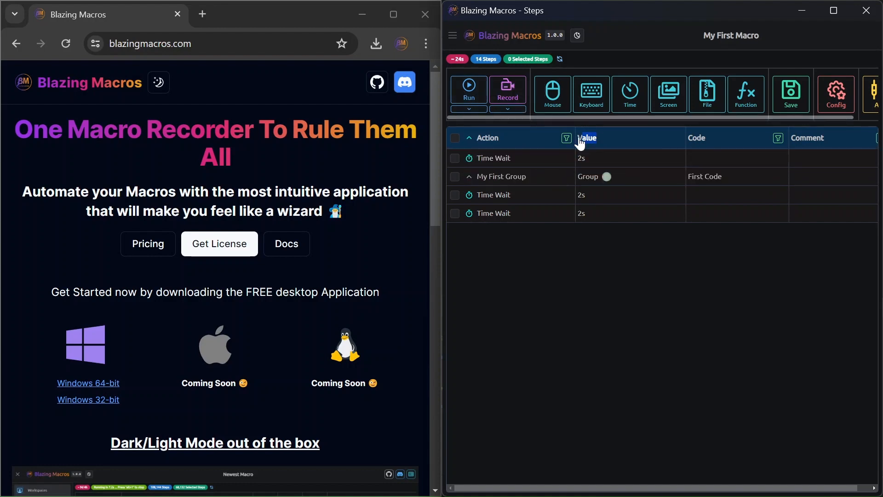
{"action": "left_click", "coordinate": [469, 94]}
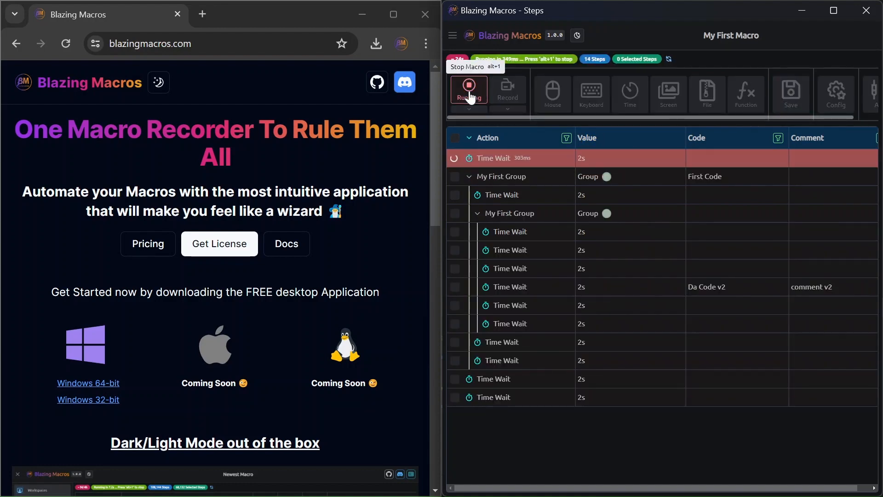
{"action": "left_click", "coordinate": [356, 16]}
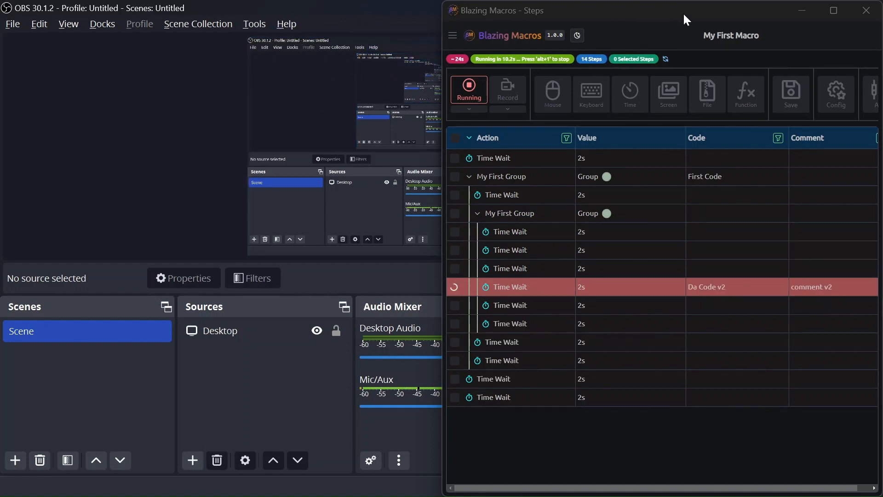
{"action": "left_click", "coordinate": [473, 88]}
Bring Chrome back and snap it to the left half of the desktop beside the macro window.
{"action": "left_click", "coordinate": [390, 14]}
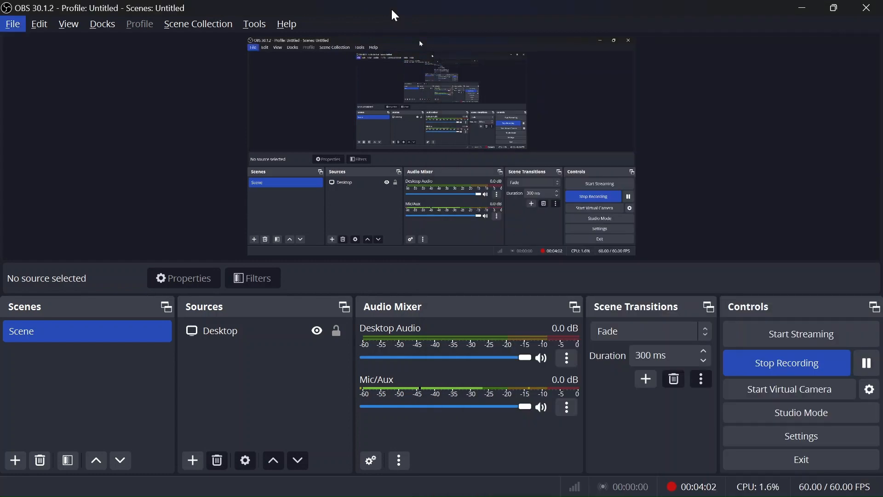
{"action": "key", "text": "alt+Tab"}
{"action": "key", "text": "alt+Tab"}
{"action": "key", "text": "Tab"}
{"action": "key", "text": "super+Left"}
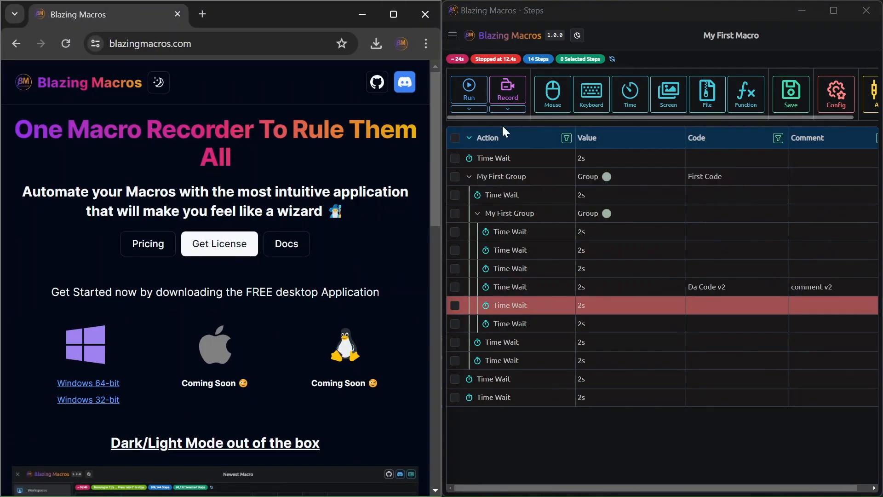
Reopen the settings and disable Pin To Top When Running.
{"action": "left_click", "coordinate": [452, 36]}
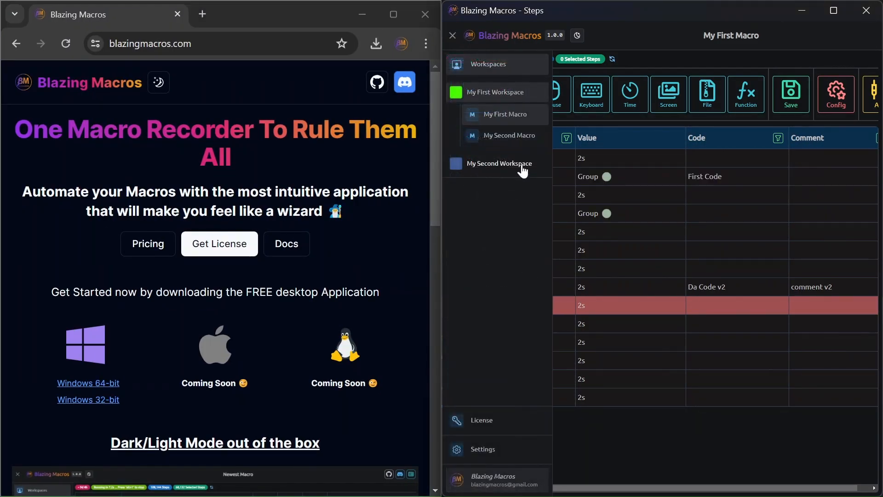
{"action": "left_click", "coordinate": [504, 455]}
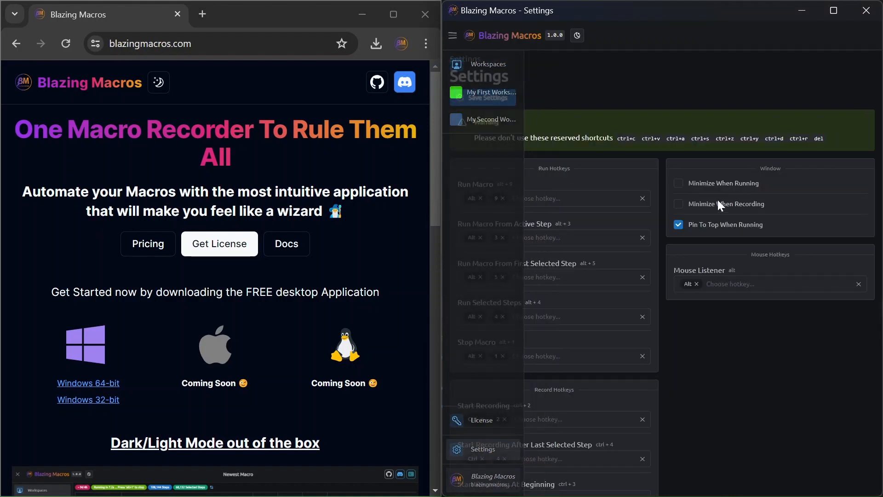
{"action": "scroll", "coordinate": [777, 222], "scroll_direction": "down", "scroll_amount": 2}
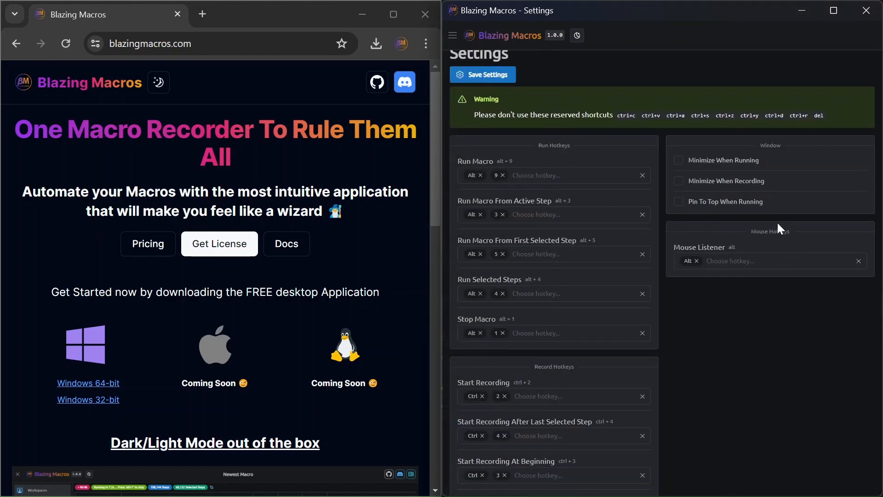
Add 1 to the Mouse Listener hotkey to make it Alt + 1 and save the settings.
{"action": "left_click", "coordinate": [735, 219]}
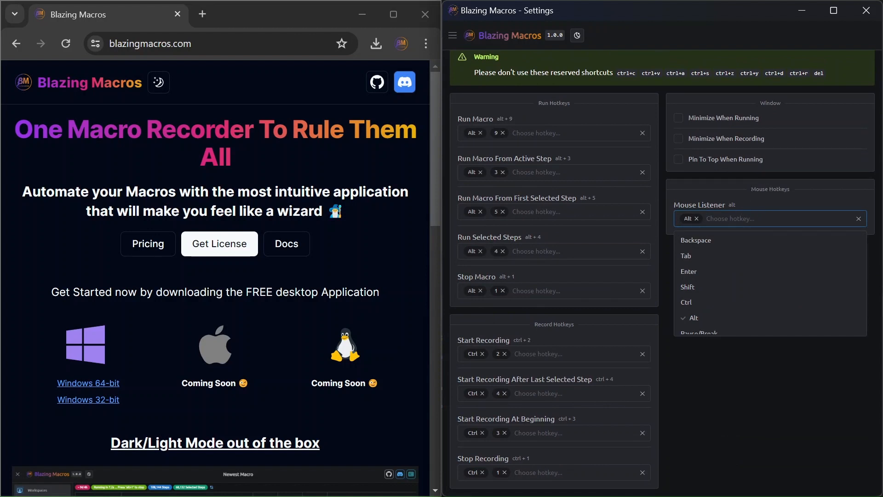
{"action": "type", "text": "1"}
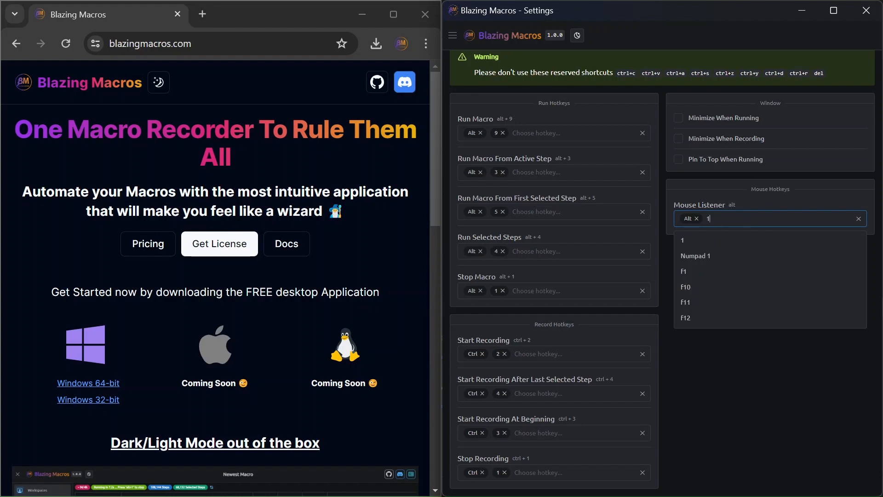
{"action": "left_click", "coordinate": [712, 241]}
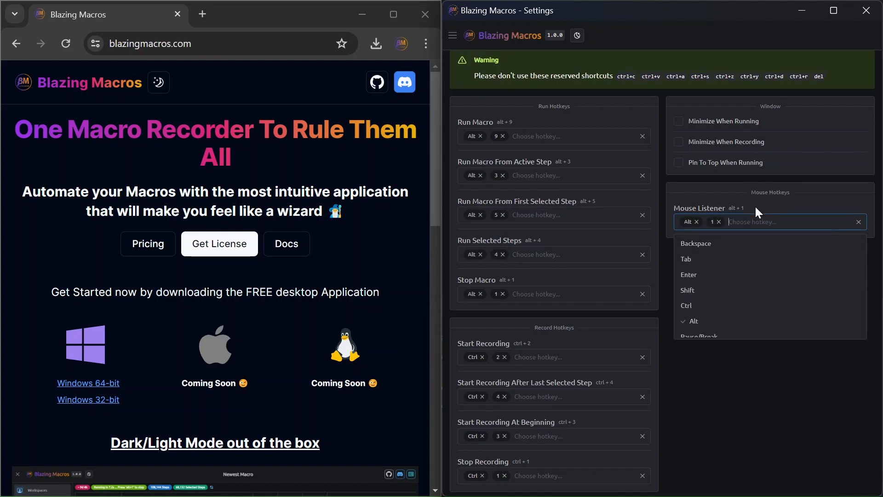
{"action": "scroll", "coordinate": [754, 205], "scroll_direction": "up", "scroll_amount": 2}
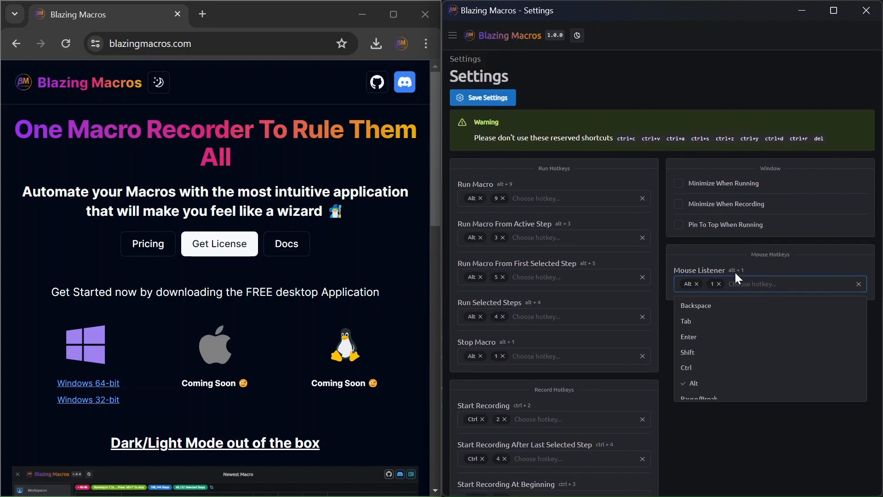
{"action": "left_click", "coordinate": [511, 99]}
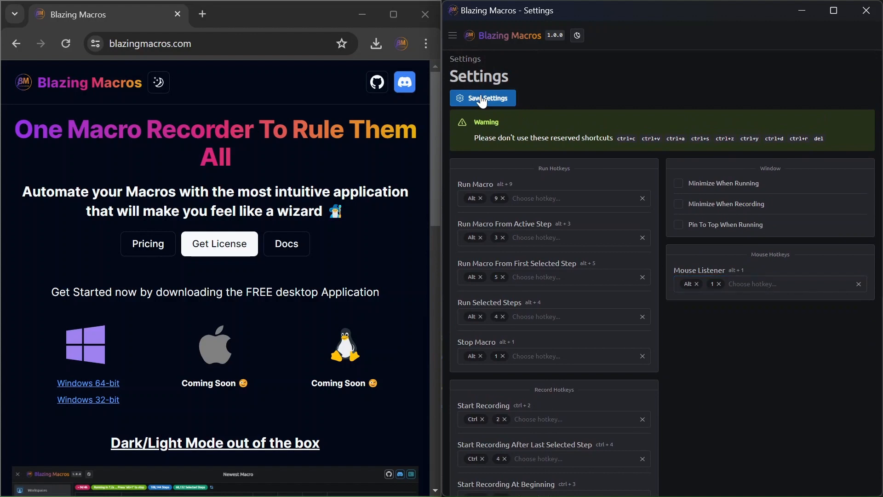
Return to My First Workspace and open My First Macro.
{"action": "left_click", "coordinate": [453, 36]}
{"action": "left_click", "coordinate": [505, 92]}
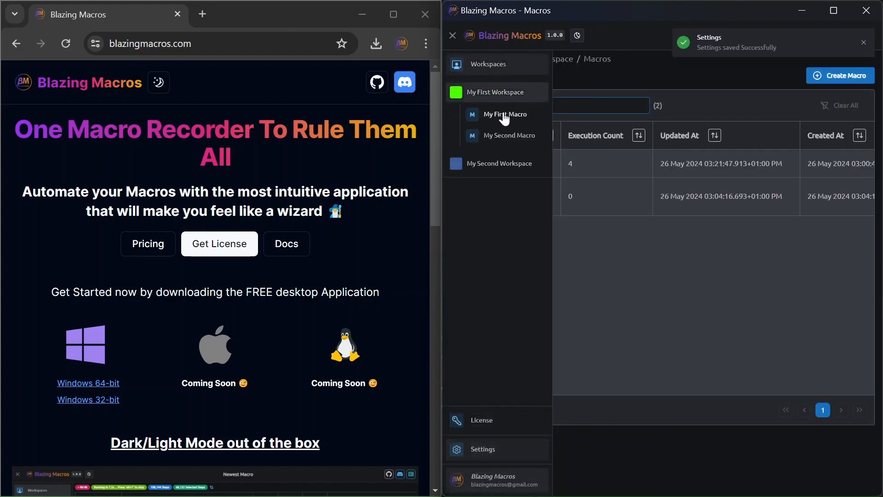
{"action": "left_click", "coordinate": [504, 116]}
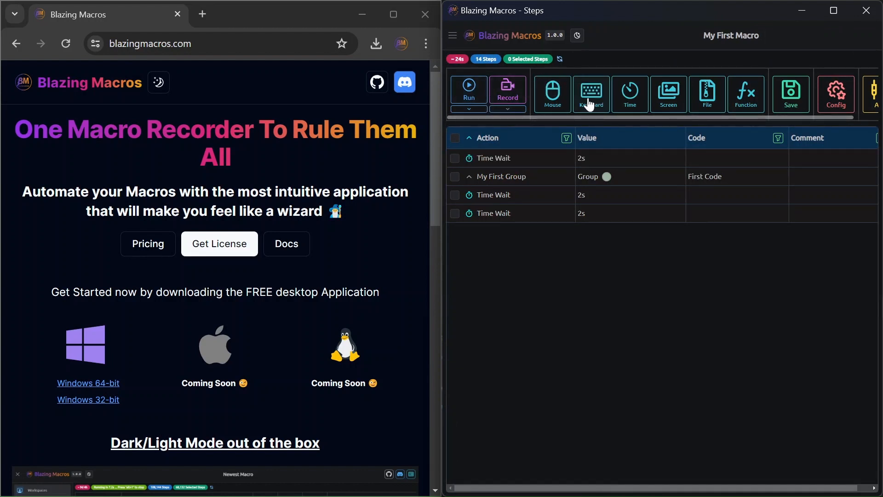
Start a left Mouse Click step with coordinates X 1000 px and Y 500 px and test it.
{"action": "left_click", "coordinate": [547, 101]}
{"action": "left_click", "coordinate": [546, 127]}
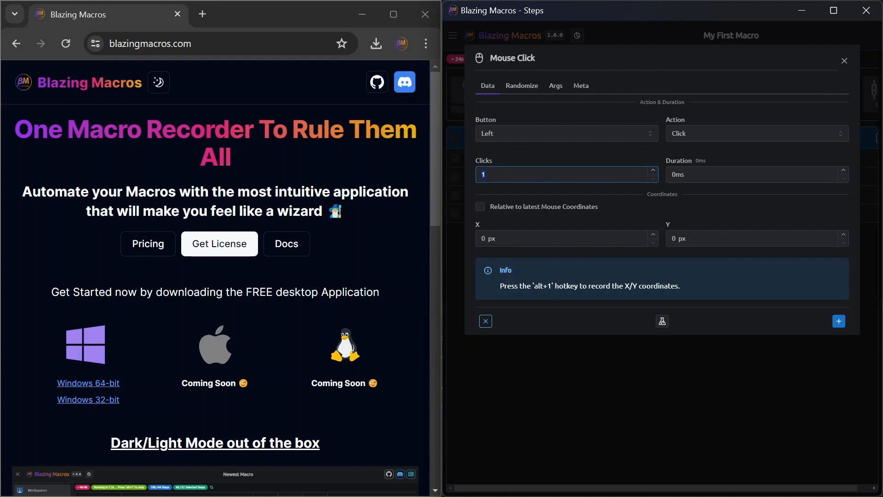
{"action": "left_click_drag", "start_coordinate": [533, 286], "coordinate": [629, 286]}
{"action": "left_click", "coordinate": [629, 286]}
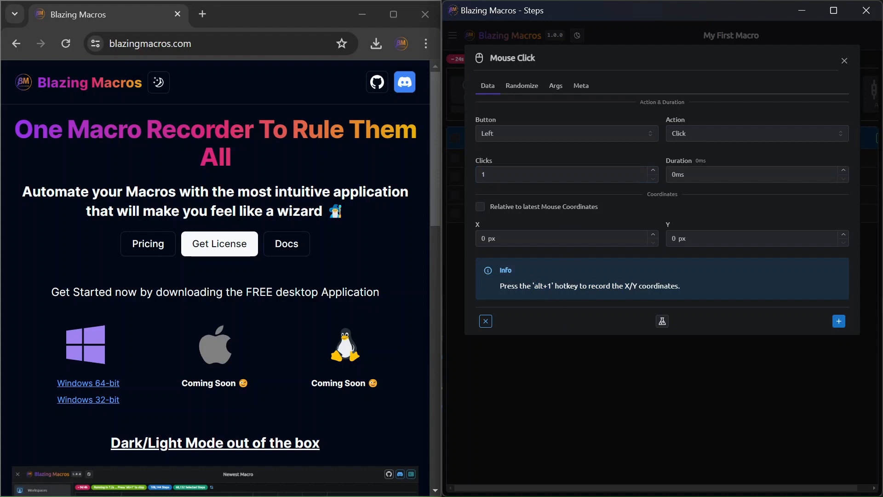
{"action": "left_click", "coordinate": [533, 238]}
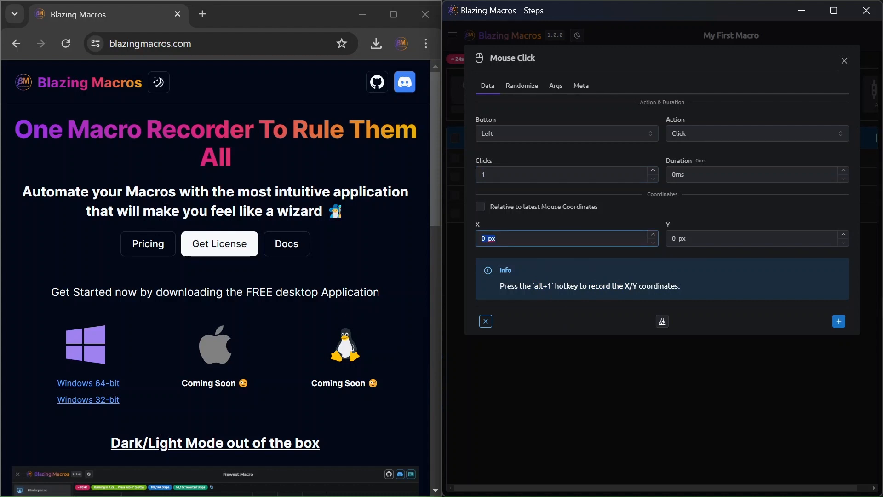
{"action": "left_click", "coordinate": [676, 238]}
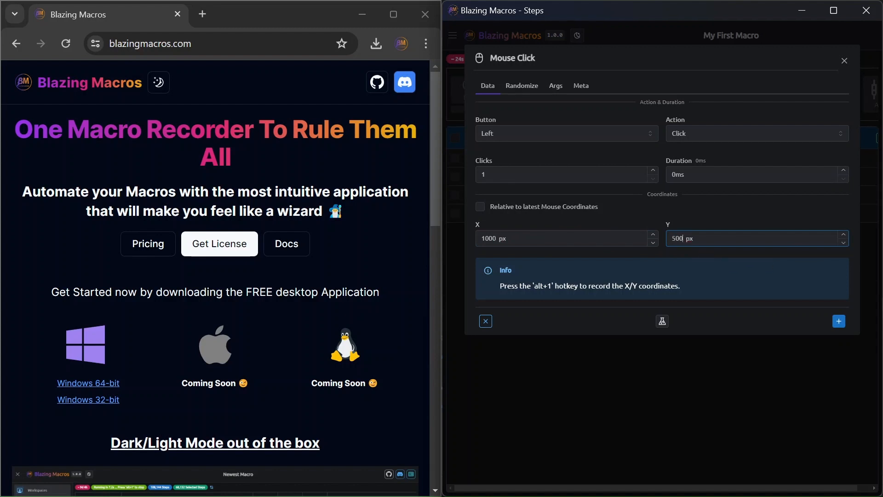
{"action": "left_click", "coordinate": [663, 321]}
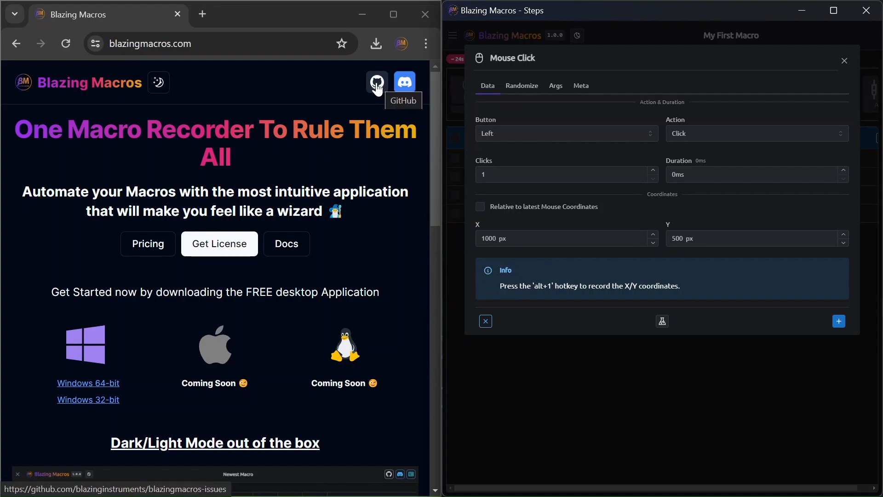
Capture the mouse click coordinates from the website's GitHub icon and replace them with those of the Discord icon.
{"action": "key", "text": "alt+1"}
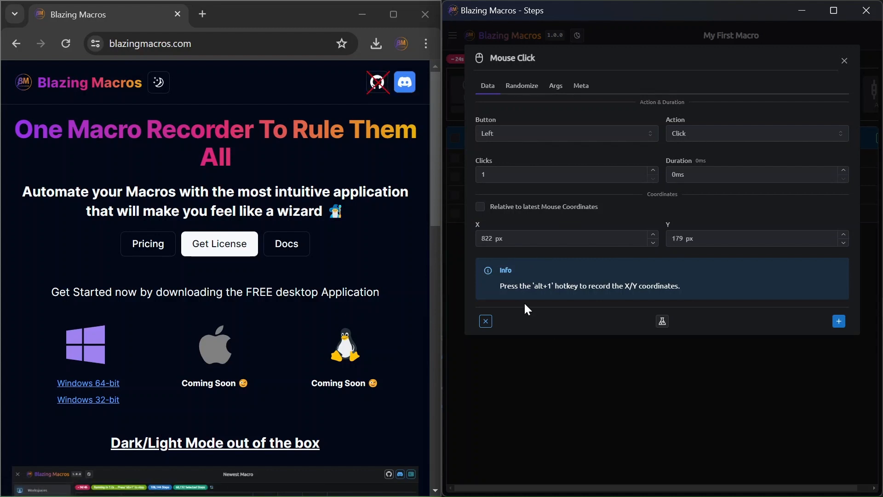
{"action": "key", "text": "alt+1"}
{"action": "left_click_drag", "start_coordinate": [507, 239], "coordinate": [479, 238]}
{"action": "left_click_drag", "start_coordinate": [696, 239], "coordinate": [670, 239]}
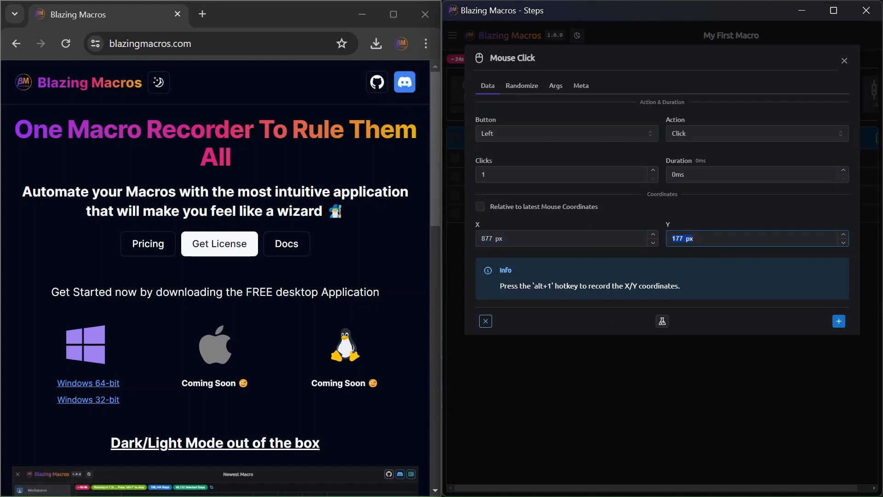
Test the mouse click at the captured Discord icon coordinates and discard the step without adding it to the macro.
{"action": "left_click", "coordinate": [493, 238]}
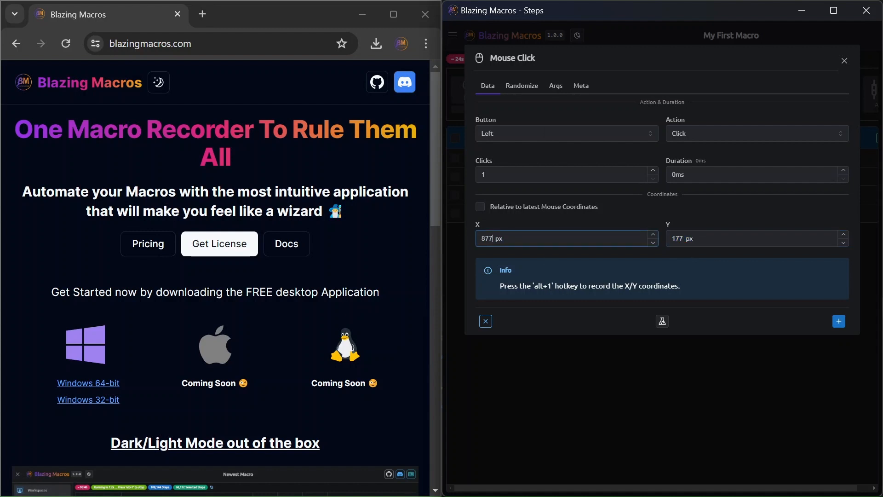
{"action": "left_click", "coordinate": [662, 322]}
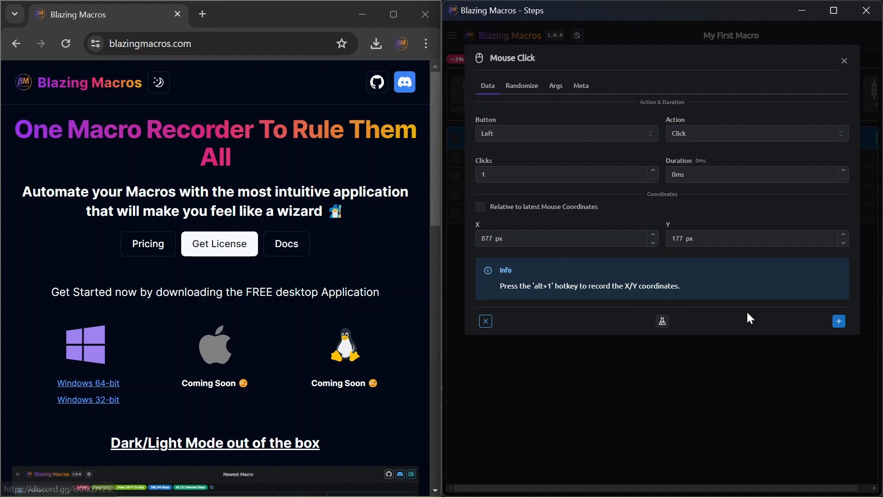
{"action": "left_click", "coordinate": [486, 322]}
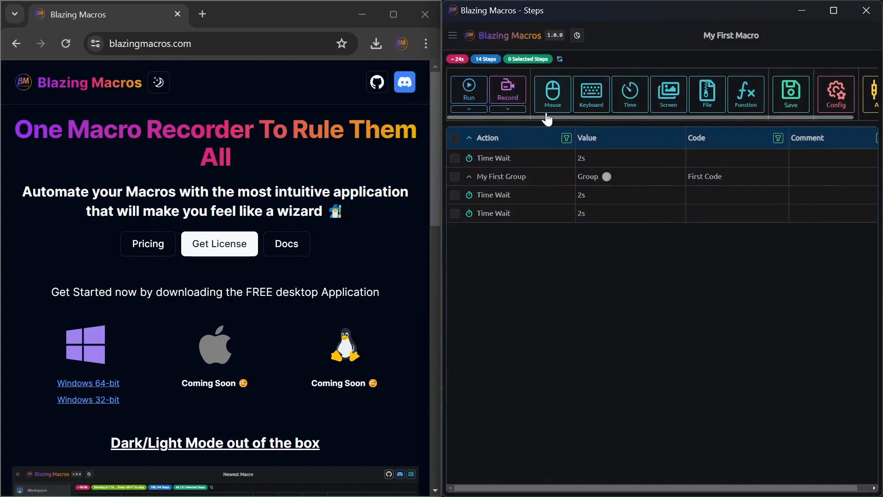
Start a Pixel Color step, capture the Discord icon's colour and coordinates, replace them with those of the GitHub icon, and discard the step.
{"action": "left_click", "coordinate": [554, 107]}
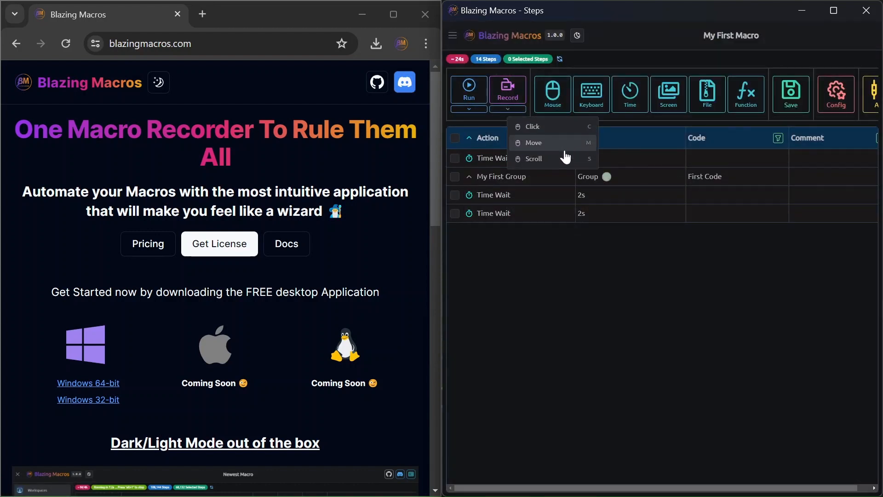
{"action": "left_click", "coordinate": [668, 94]}
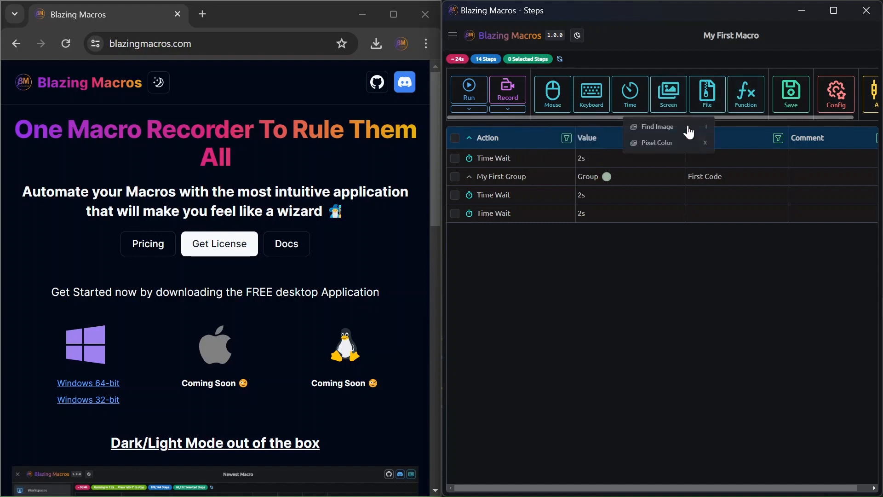
{"action": "left_click", "coordinate": [665, 144]}
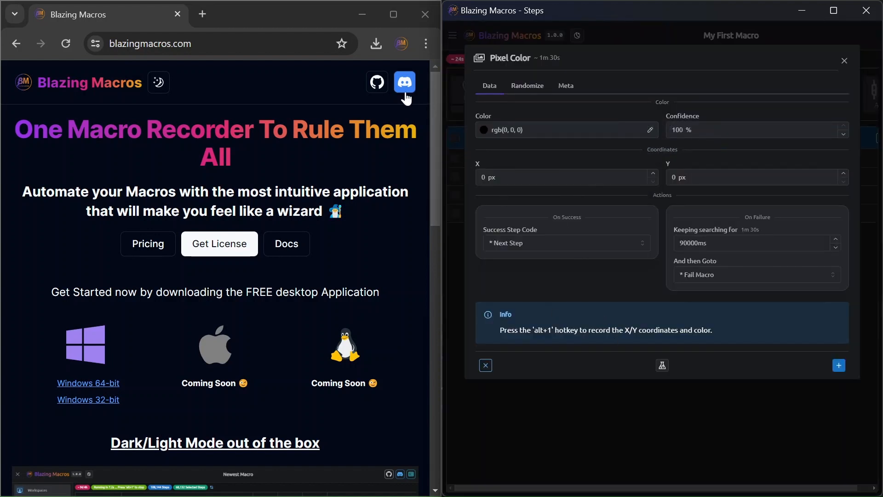
{"action": "key", "text": "alt+1"}
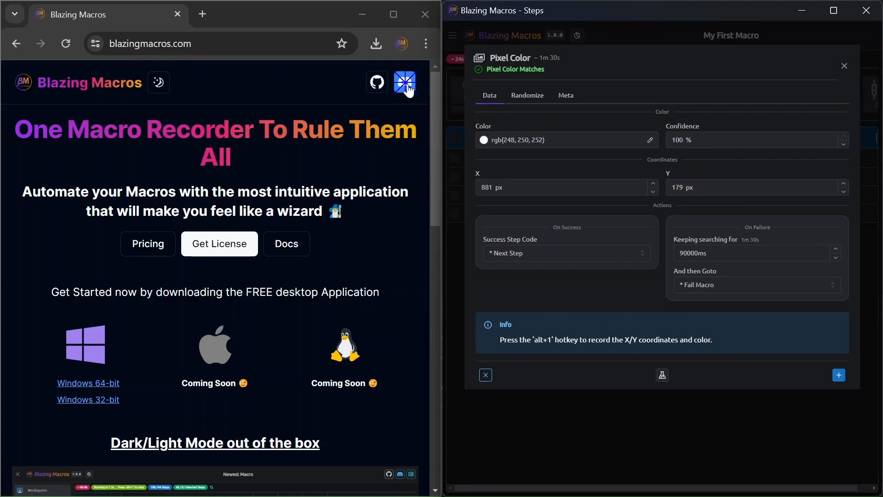
{"action": "key", "text": "alt+1"}
{"action": "key", "text": "Tab"}
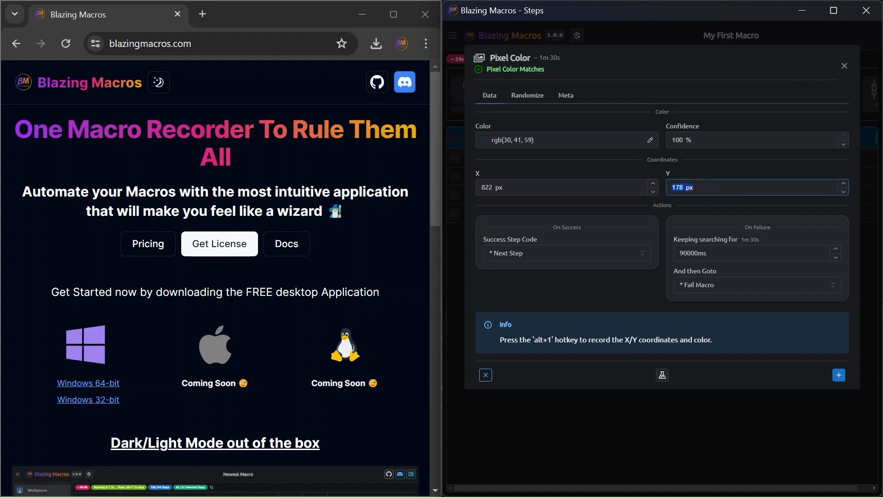
{"action": "left_click", "coordinate": [843, 68]}
Open the settings and remove the 1 key from the Mouse Listener hotkey, restoring the combination to Alt + 1.
{"action": "left_click", "coordinate": [452, 35]}
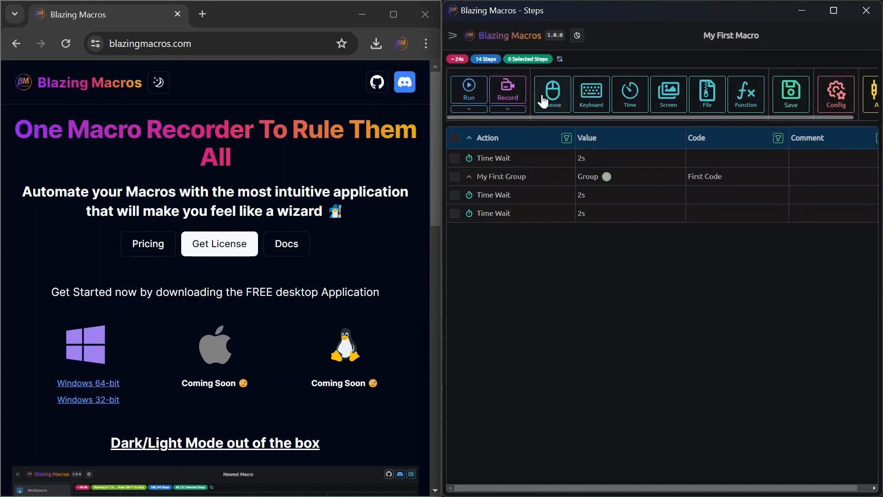
{"action": "left_click", "coordinate": [483, 449]}
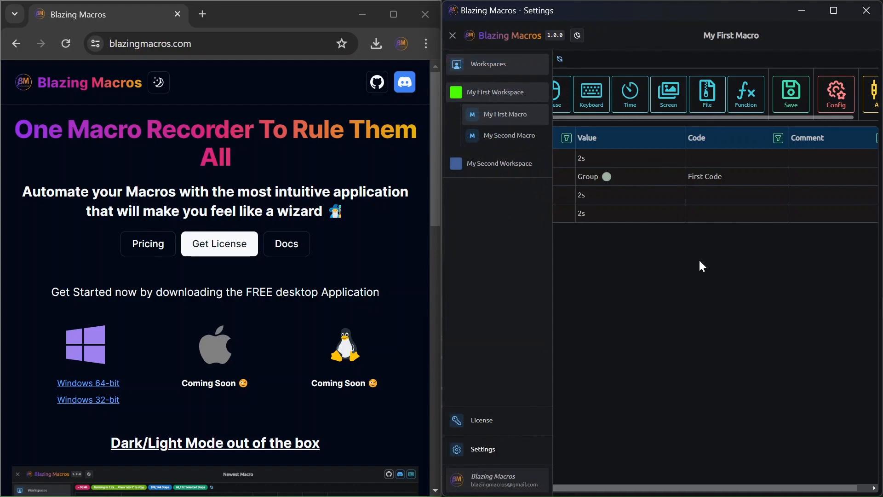
{"action": "scroll", "coordinate": [693, 252], "scroll_direction": "down", "scroll_amount": 3}
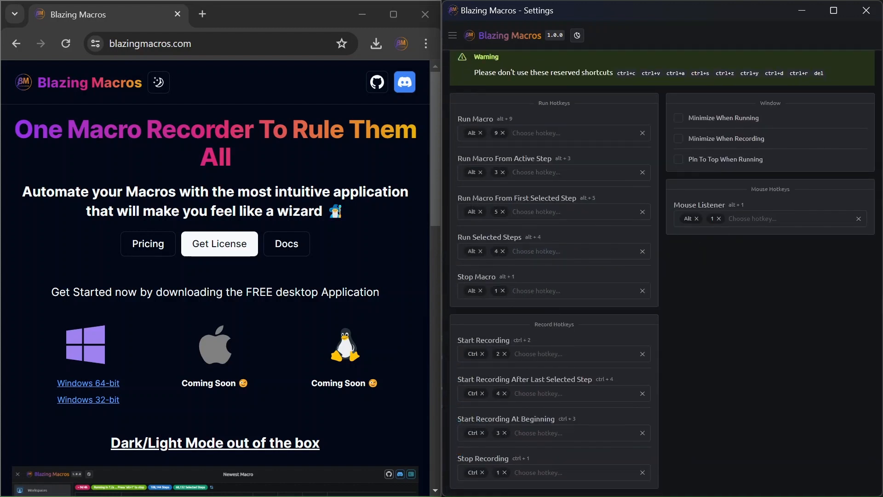
{"action": "left_click", "coordinate": [718, 219]}
{"action": "left_click", "coordinate": [706, 219]}
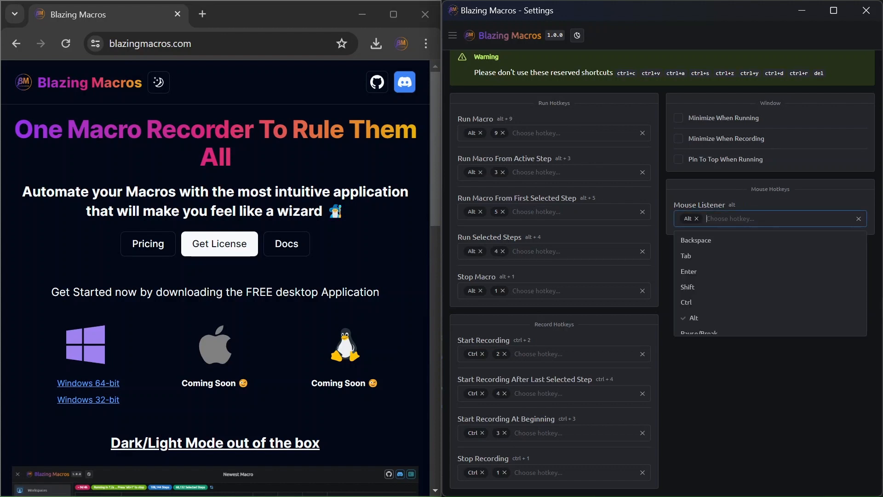
{"action": "type", "text": "1"}
{"action": "key", "text": "Return"}
{"action": "left_click", "coordinate": [751, 195]}
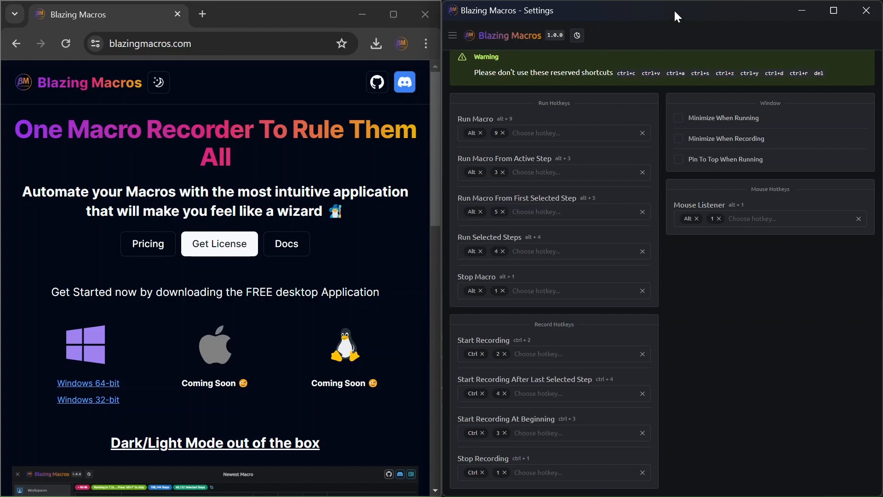
Remove and re-add the 1 key in the Mouse Listener hotkey and save the settings.
{"action": "left_click", "coordinate": [718, 218]}
{"action": "left_click", "coordinate": [720, 218]}
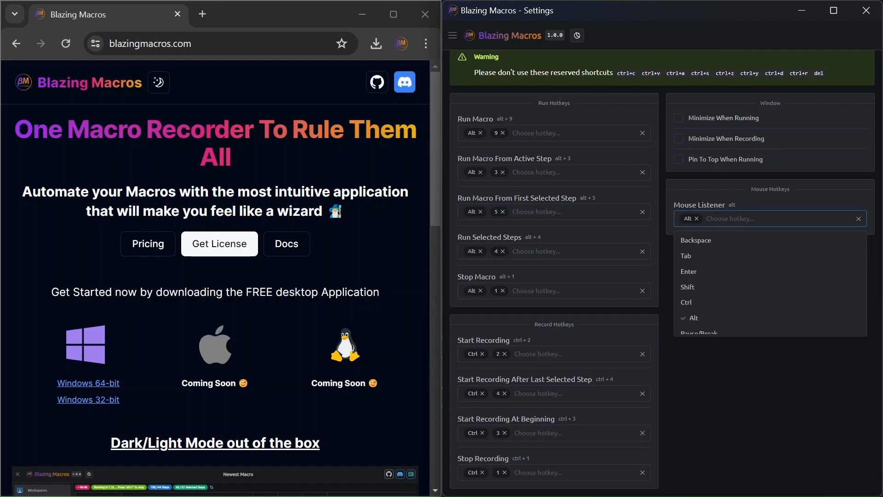
{"action": "type", "text": "1"}
{"action": "left_click", "coordinate": [695, 241]}
{"action": "left_click", "coordinate": [739, 197]}
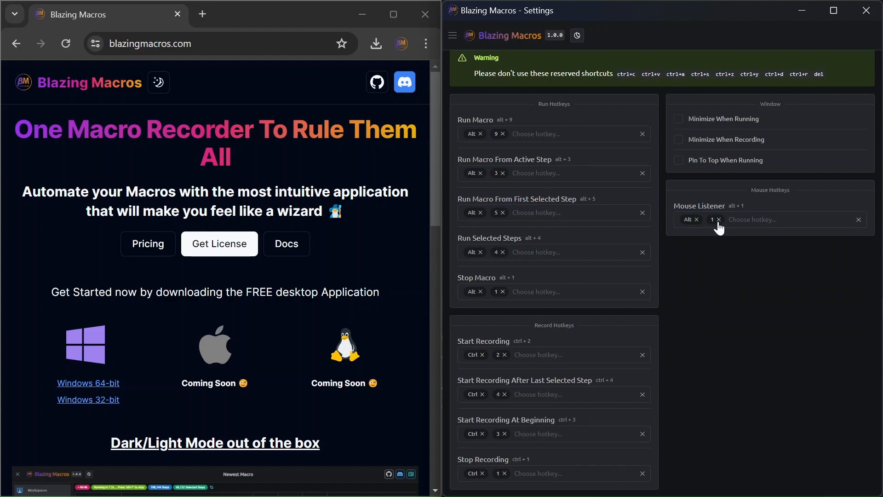
{"action": "left_click", "coordinate": [501, 102]}
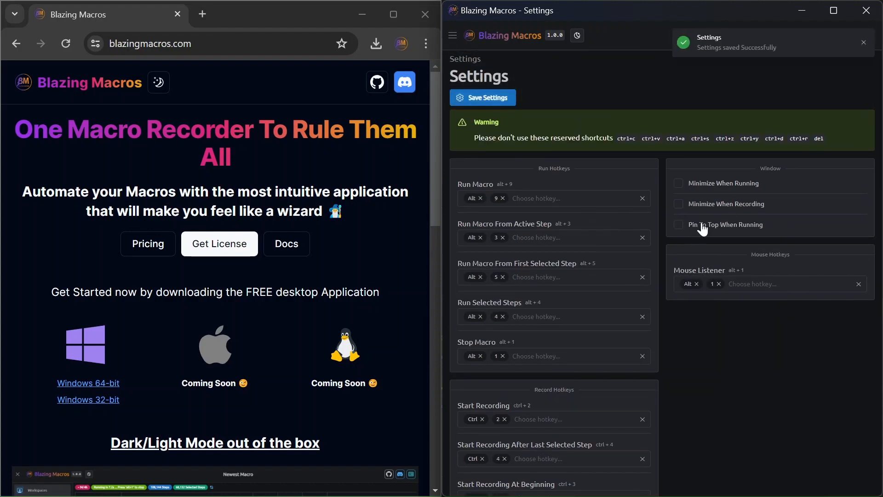
{"action": "left_click", "coordinate": [864, 49]}
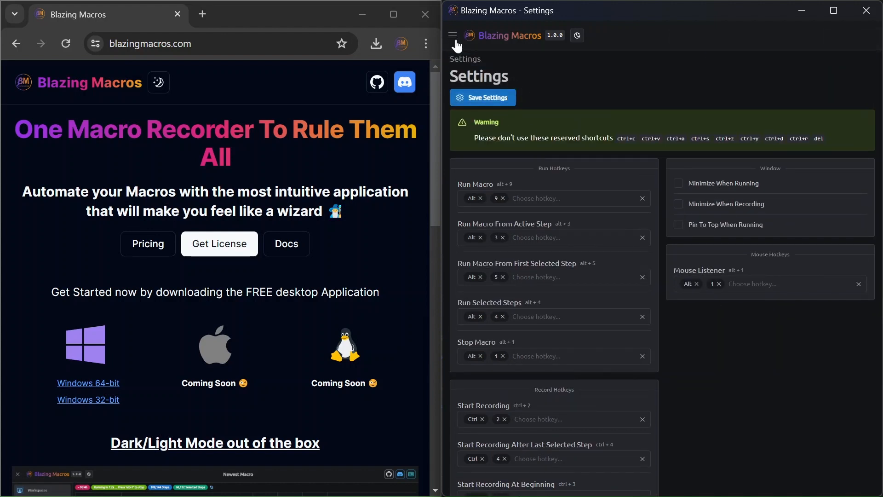
Return to My First Workspace and open My First Macro.
{"action": "left_click", "coordinate": [452, 36]}
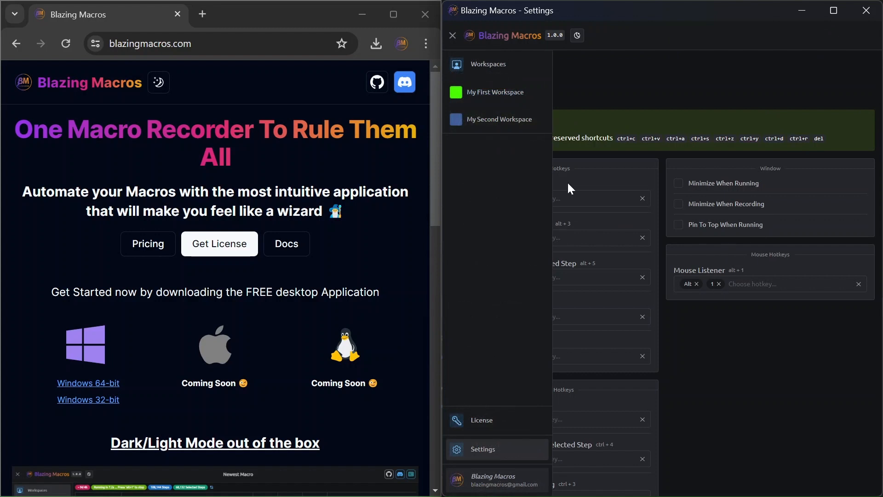
{"action": "left_click", "coordinate": [495, 93]}
{"action": "left_click", "coordinate": [502, 115]}
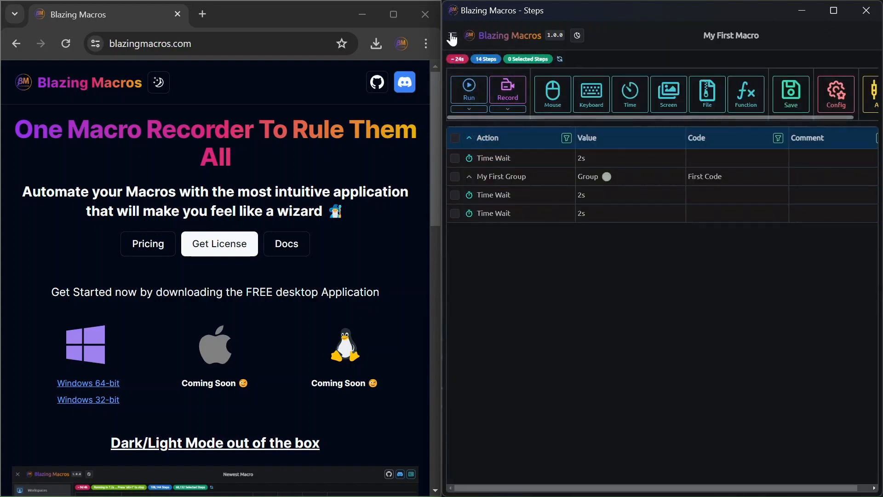
Check the configuration of My Second Macro without changing it and return to My First Macro.
{"action": "left_click", "coordinate": [452, 39]}
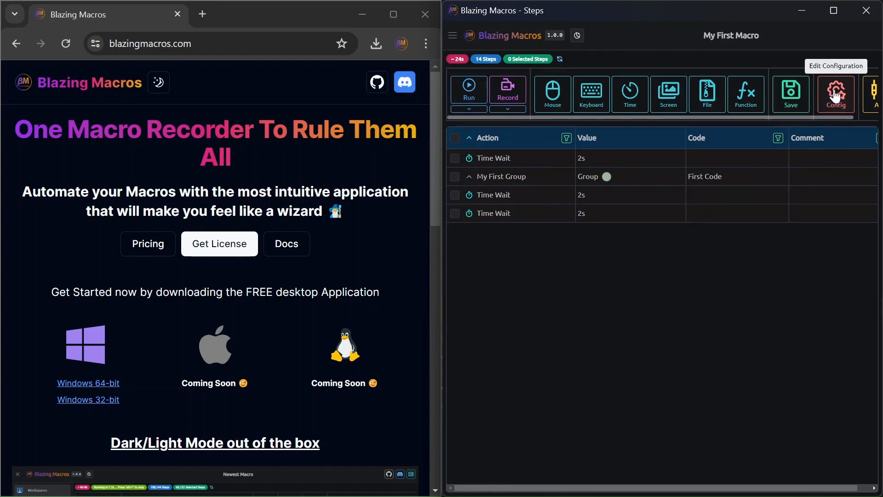
{"action": "left_click", "coordinate": [456, 33]}
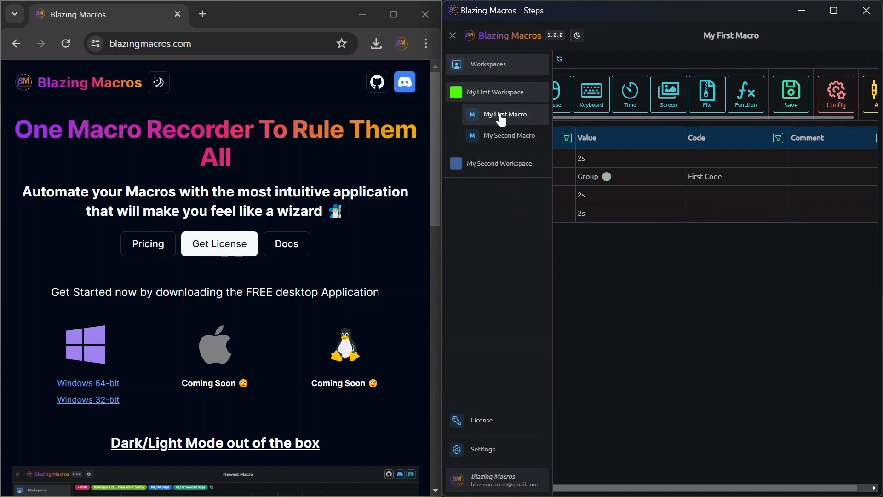
{"action": "left_click", "coordinate": [508, 138]}
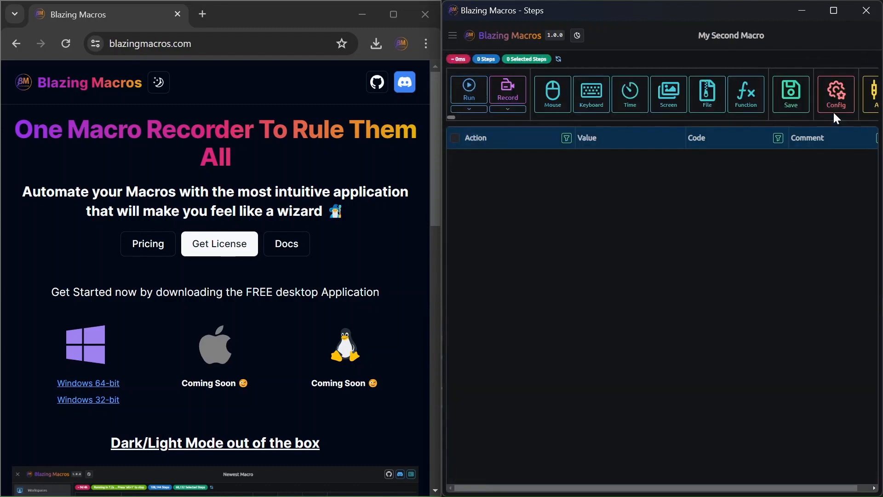
{"action": "left_click", "coordinate": [835, 98]}
{"action": "left_click", "coordinate": [502, 308]}
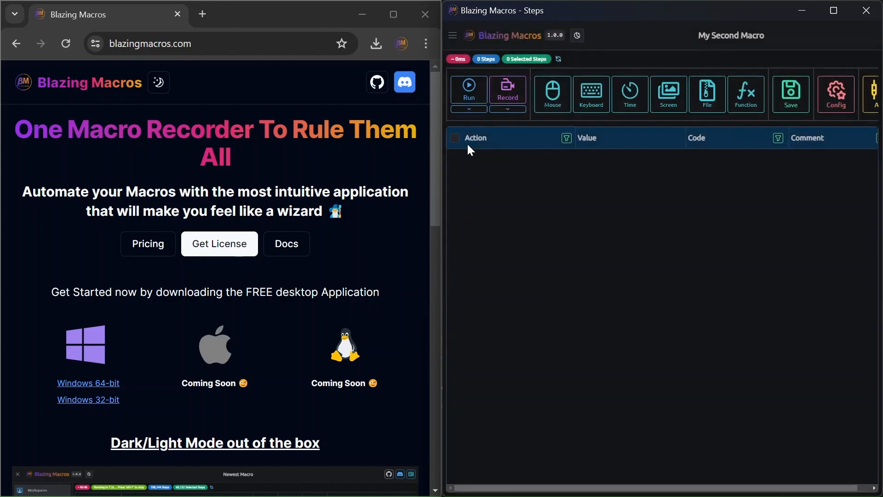
{"action": "left_click", "coordinate": [453, 35]}
{"action": "left_click", "coordinate": [503, 115]}
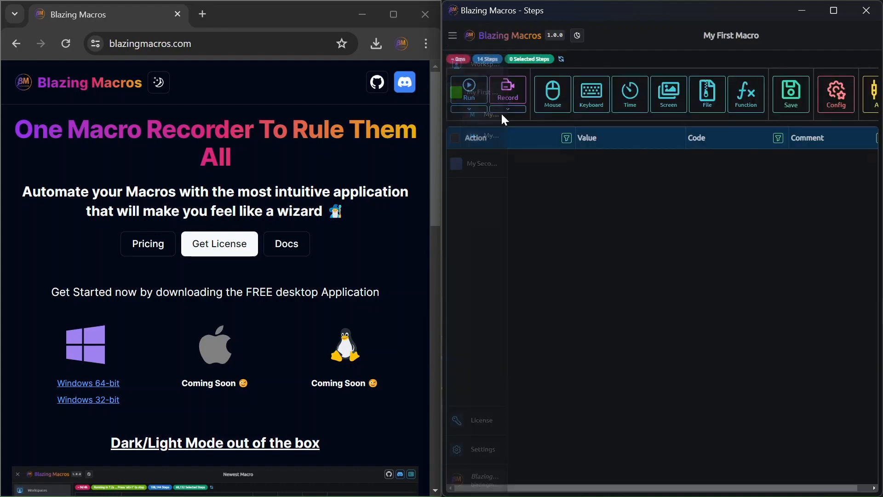
Review the After Hook Action choices in My First Macro's configuration, set Number of Executions to 2 and save.
{"action": "left_click", "coordinate": [834, 92]}
{"action": "left_click", "coordinate": [541, 97]}
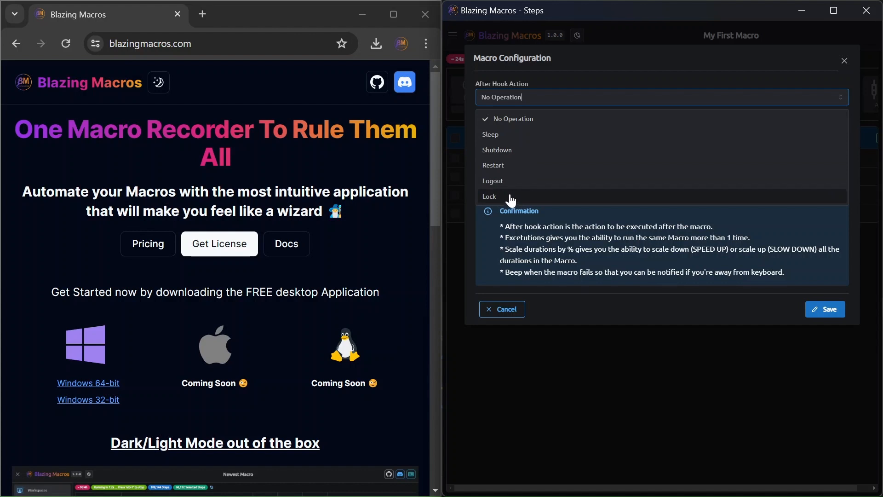
{"action": "left_click", "coordinate": [543, 74]}
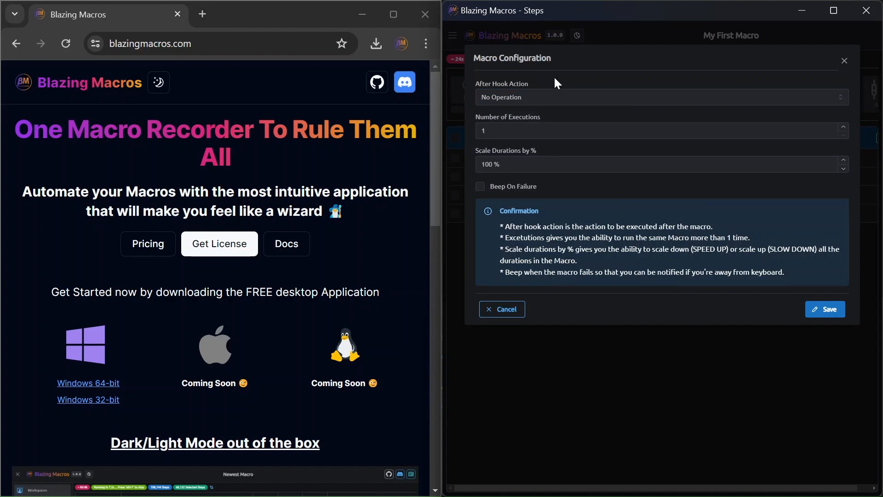
{"action": "key", "text": "Tab"}
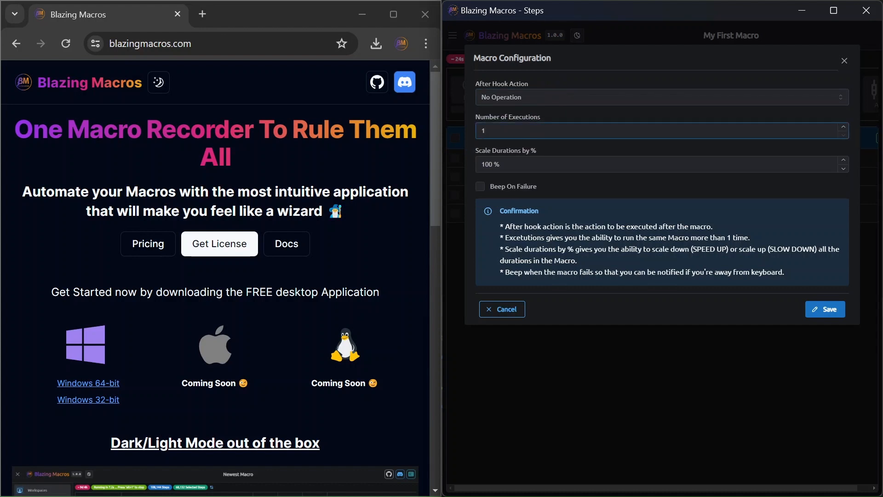
{"action": "key", "text": "ctrl+a"}
{"action": "type", "text": "2"}
{"action": "left_click", "coordinate": [825, 309]}
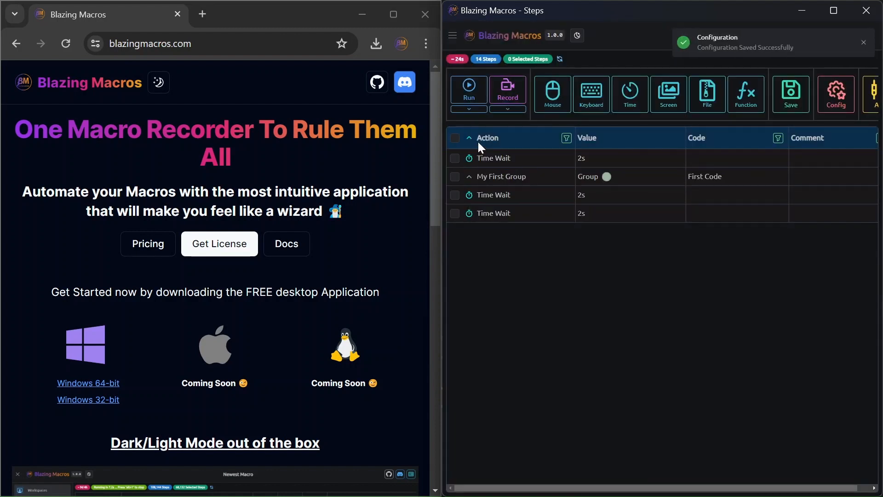
Try setting Number of Executions to 1 in the macro configuration and cancel the change.
{"action": "left_click", "coordinate": [506, 159]}
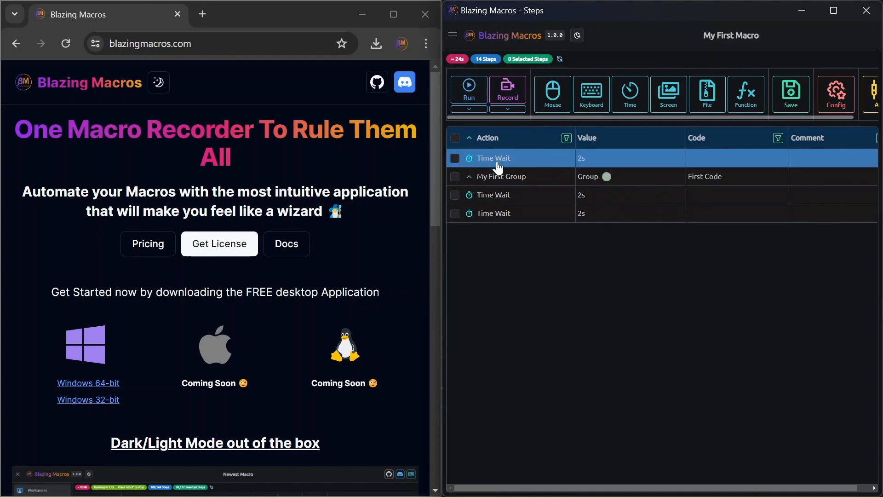
{"action": "left_click", "coordinate": [835, 92]}
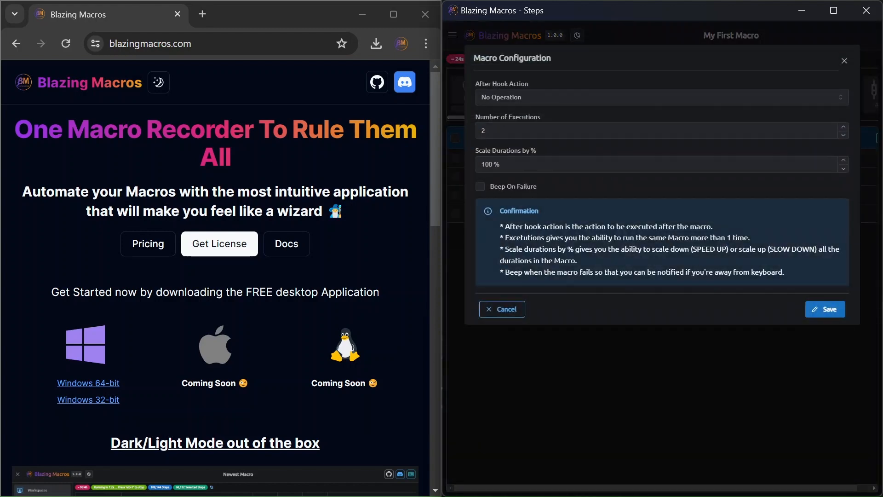
{"action": "triple_click", "coordinate": [494, 114]}
{"action": "left_click", "coordinate": [521, 129]}
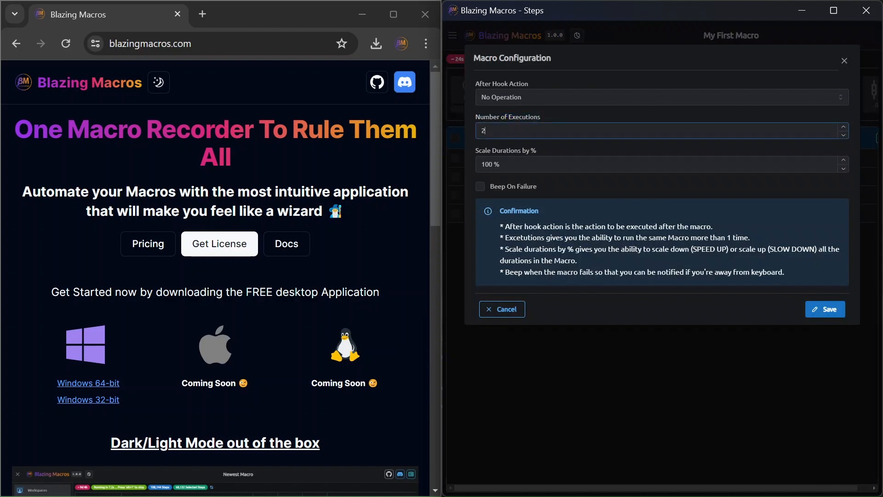
{"action": "type", "text": "1"}
{"action": "left_click", "coordinate": [502, 165]}
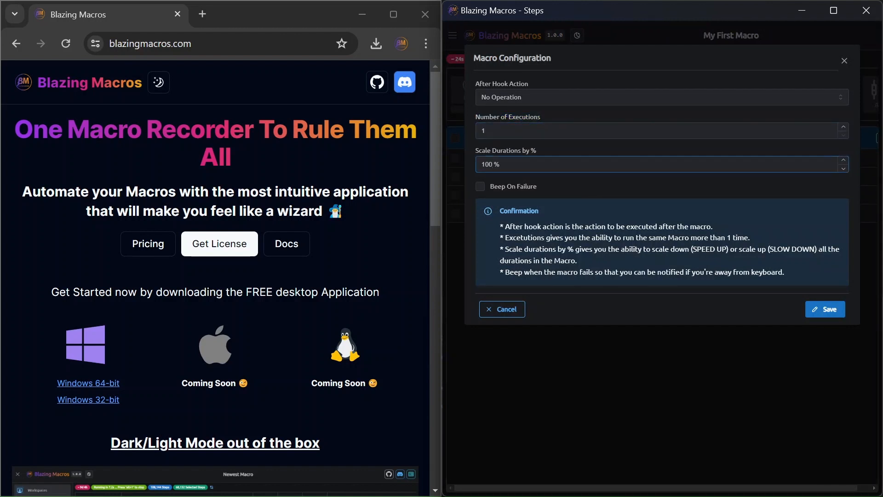
{"action": "double_click", "coordinate": [487, 164]}
{"action": "left_click", "coordinate": [502, 311]}
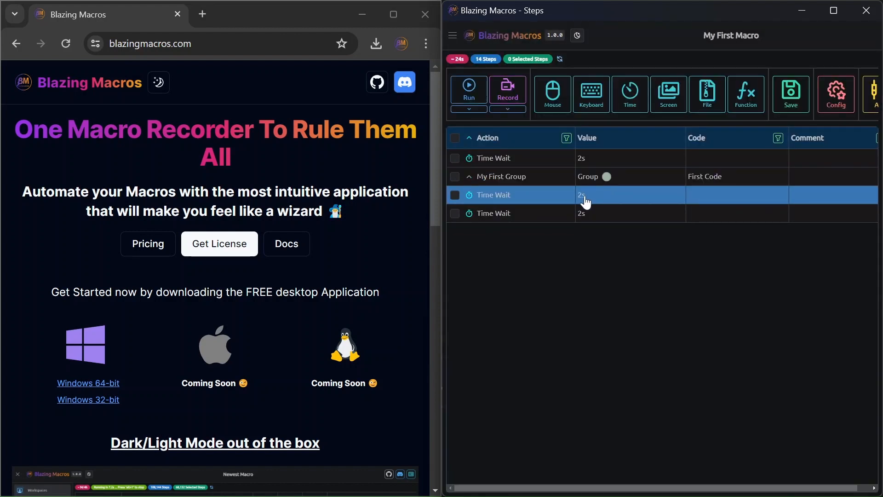
Set Scale Durations to 200 % in My First Macro's configuration and save it.
{"action": "left_click", "coordinate": [836, 92]}
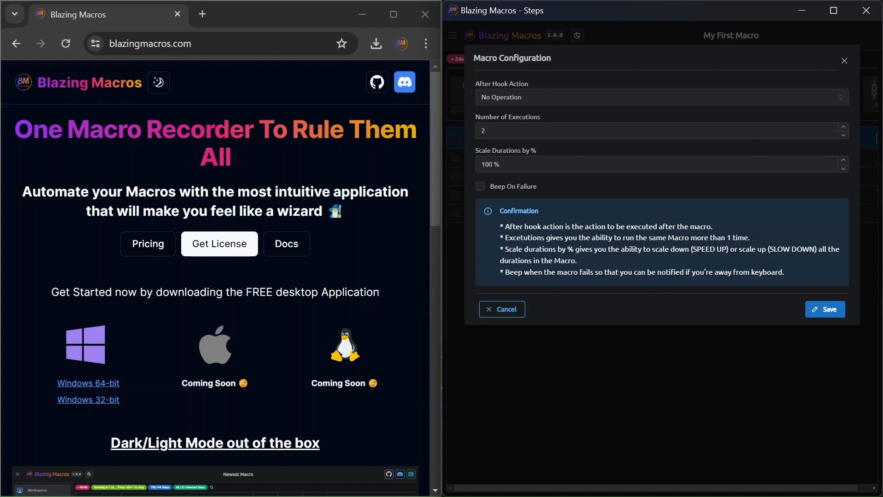
{"action": "double_click", "coordinate": [487, 164]}
{"action": "left_click", "coordinate": [487, 164]}
{"action": "double_click", "coordinate": [487, 164]}
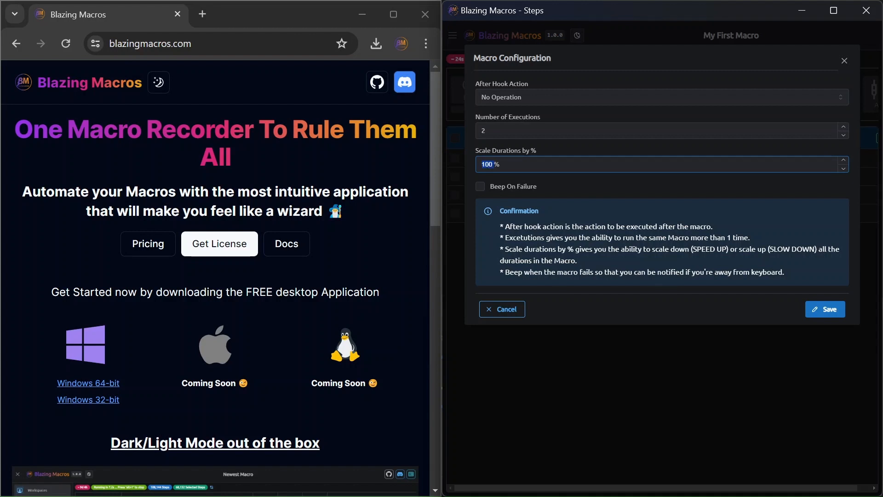
{"action": "type", "text": "200"}
{"action": "left_click", "coordinate": [825, 309]}
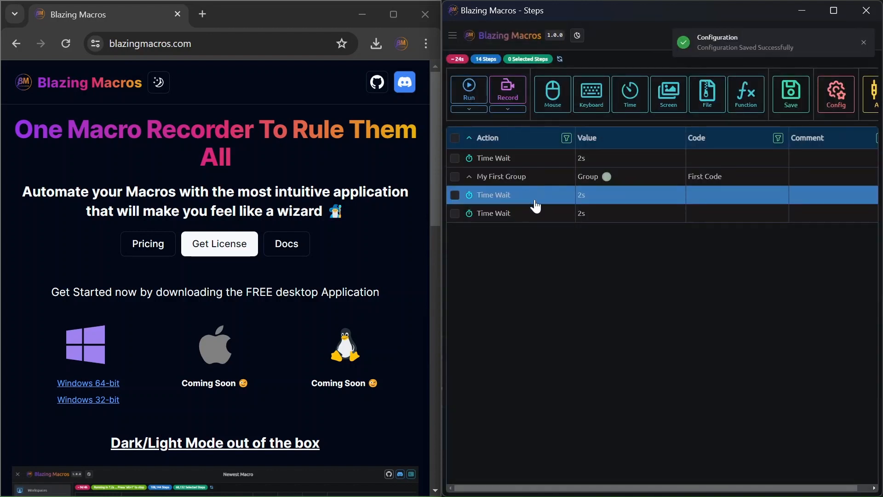
Set the duration of the Time Wait step directly below My First Group to 4000 ms.
{"action": "double_click", "coordinate": [597, 195]}
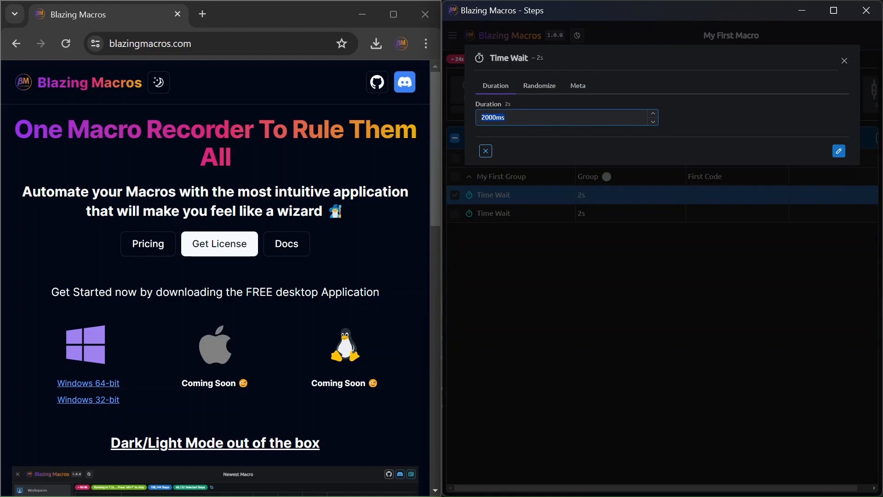
{"action": "type", "text": "4000"}
{"action": "key", "text": "Return"}
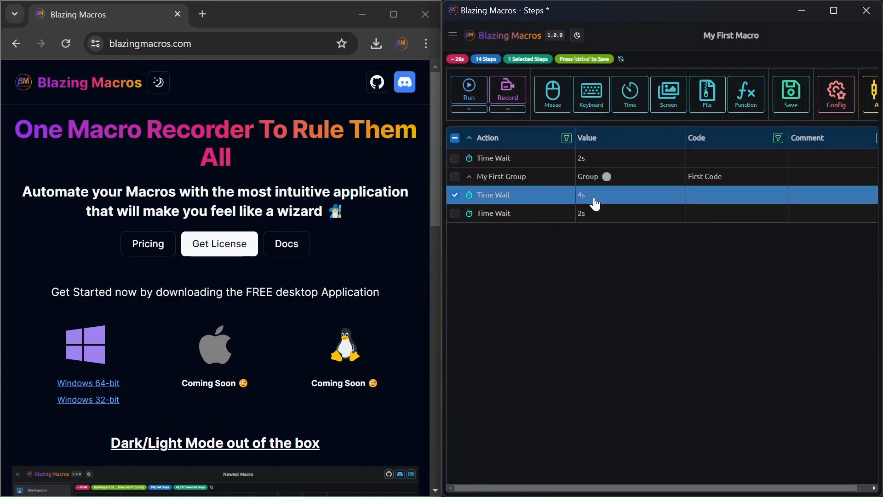
Review the Scale Durations setting in My First Macro's configuration, close it without saving and expand the top-level My First Group.
{"action": "left_click", "coordinate": [455, 195]}
{"action": "left_click", "coordinate": [835, 94]}
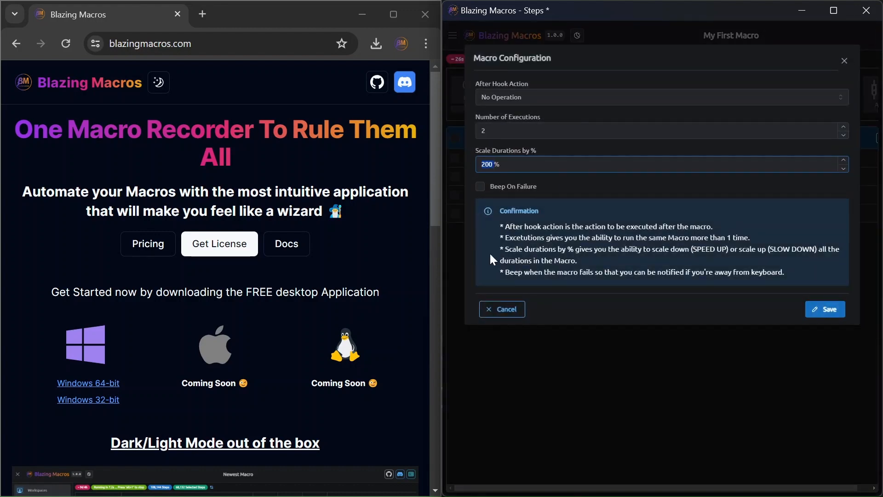
{"action": "left_click", "coordinate": [495, 310]}
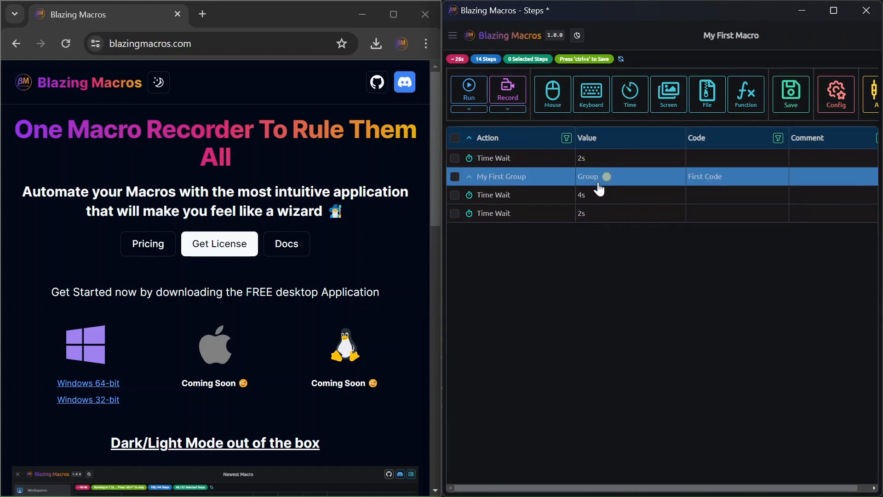
{"action": "left_click", "coordinate": [469, 176]}
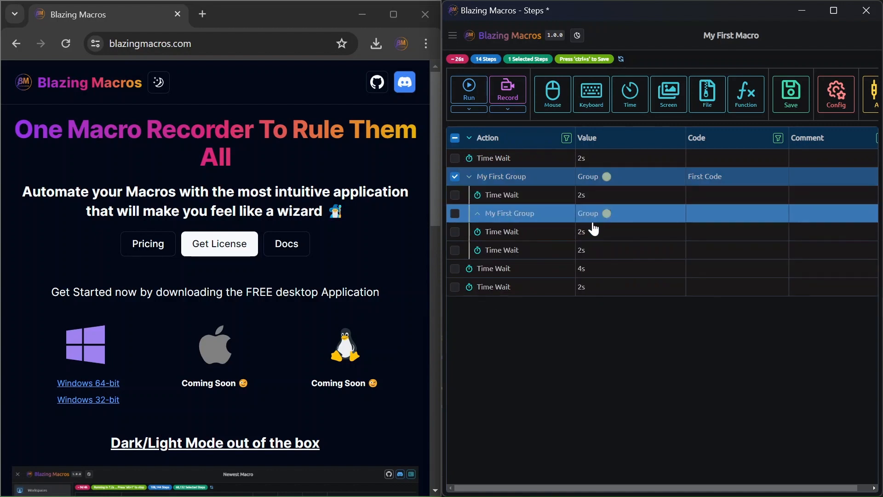
Set Scale Durations to 100 % and enable Beep On Failure in My First Macro's configuration.
{"action": "left_click", "coordinate": [839, 97]}
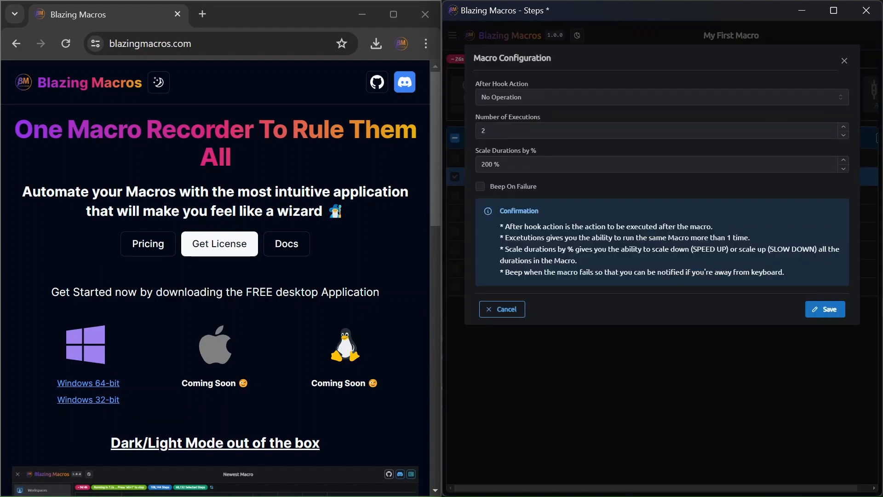
{"action": "left_click_drag", "start_coordinate": [485, 164], "coordinate": [481, 164]}
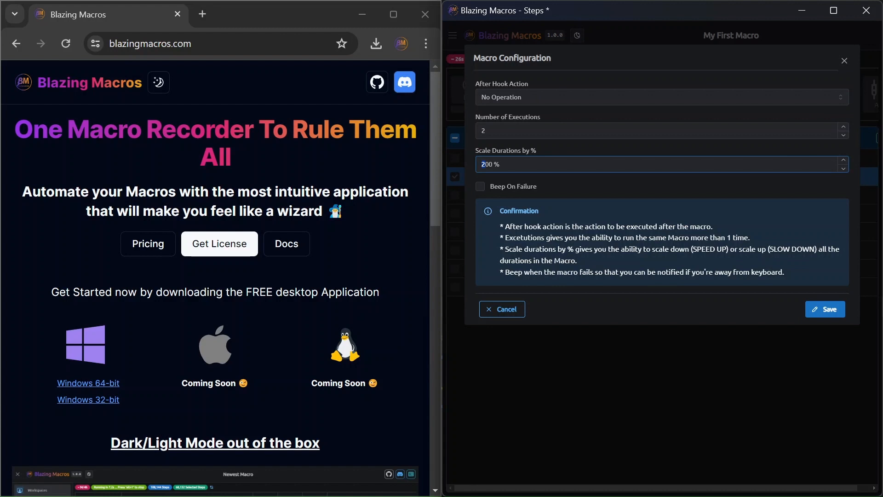
{"action": "type", "text": "1"}
{"action": "left_click", "coordinate": [529, 193]}
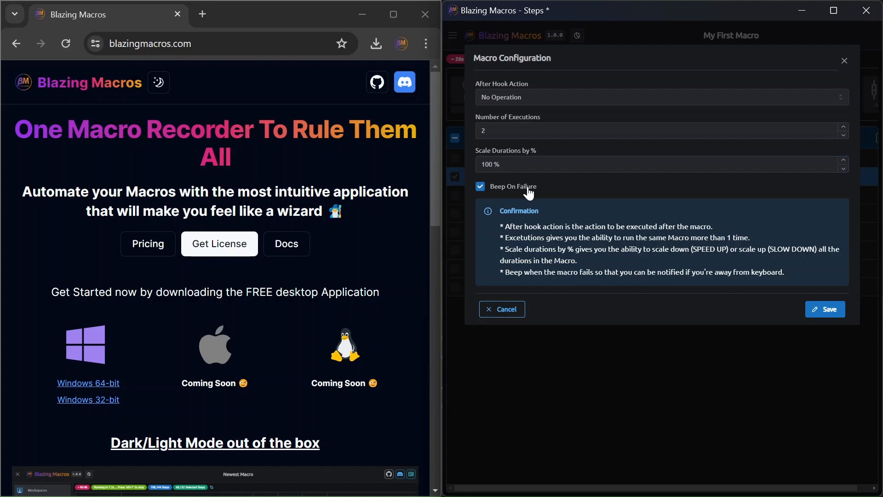
{"action": "left_click_drag", "start_coordinate": [543, 189], "coordinate": [498, 189]}
{"action": "left_click", "coordinate": [561, 187]}
Set Number of Executions to 1 and save the macro configuration.
{"action": "double_click", "coordinate": [504, 131]}
{"action": "type", "text": "1"}
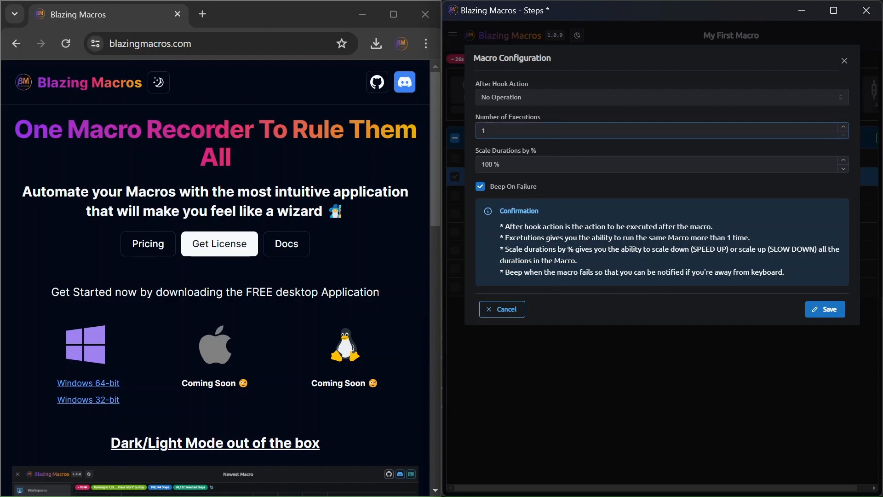
{"action": "left_click", "coordinate": [828, 309]}
Insert a Goto function targeting Previous Step before the first Time Wait step of the macro.
{"action": "left_click", "coordinate": [491, 165]}
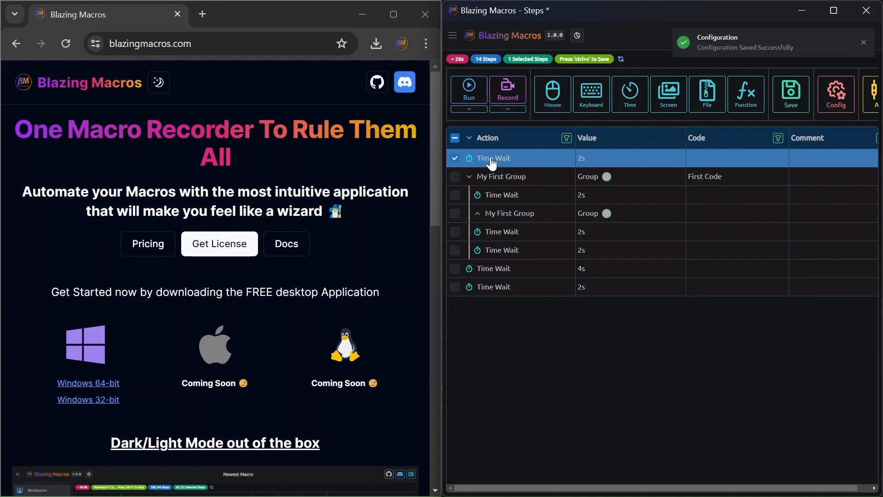
{"action": "left_click", "coordinate": [743, 98]}
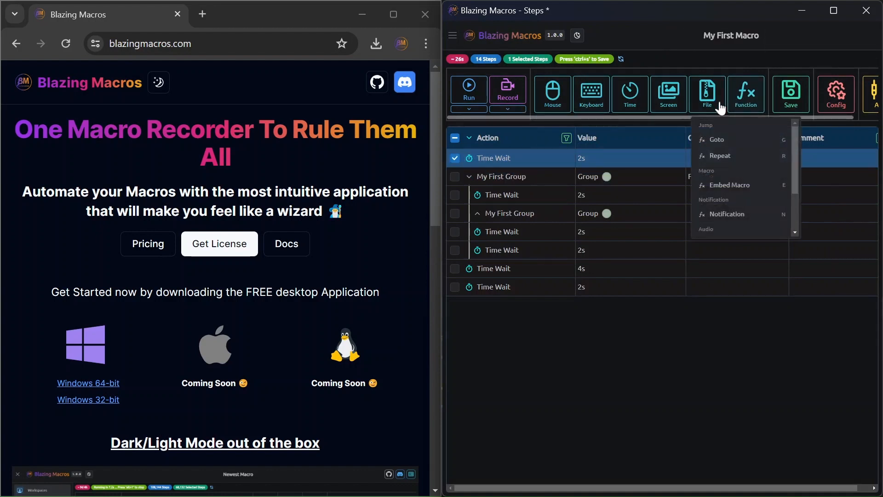
{"action": "left_click", "coordinate": [717, 140]}
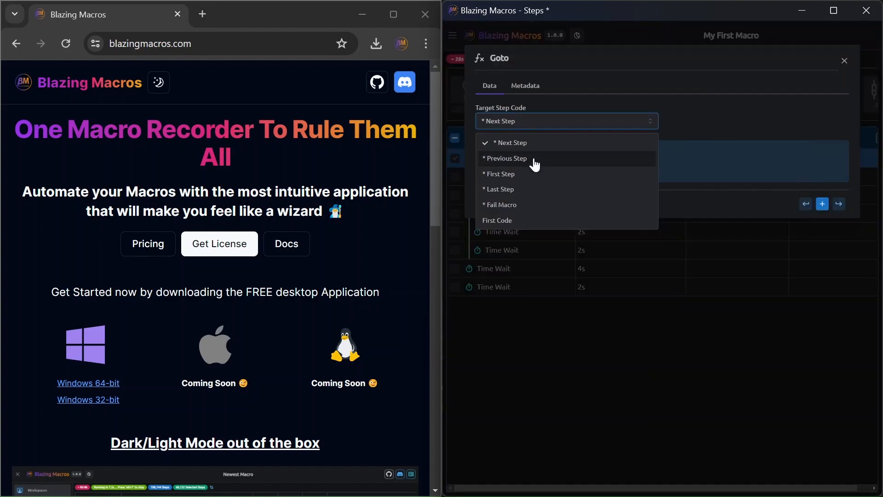
{"action": "left_click", "coordinate": [494, 161]}
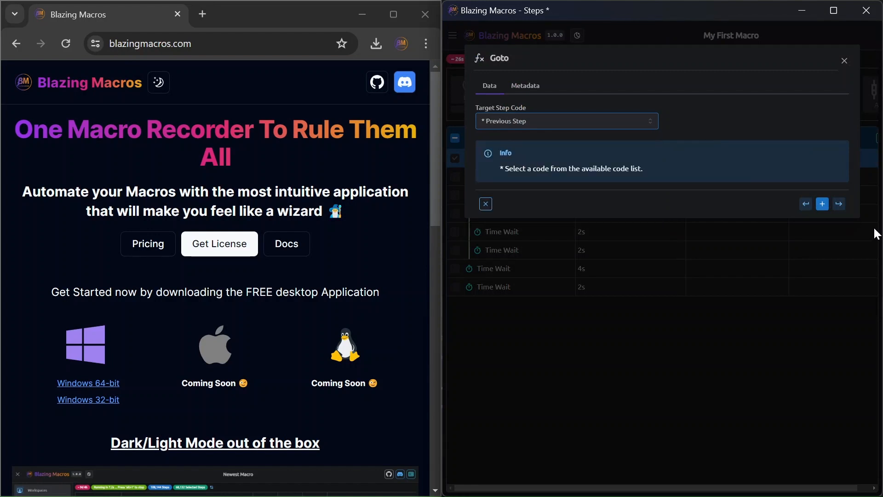
{"action": "left_click", "coordinate": [810, 206]}
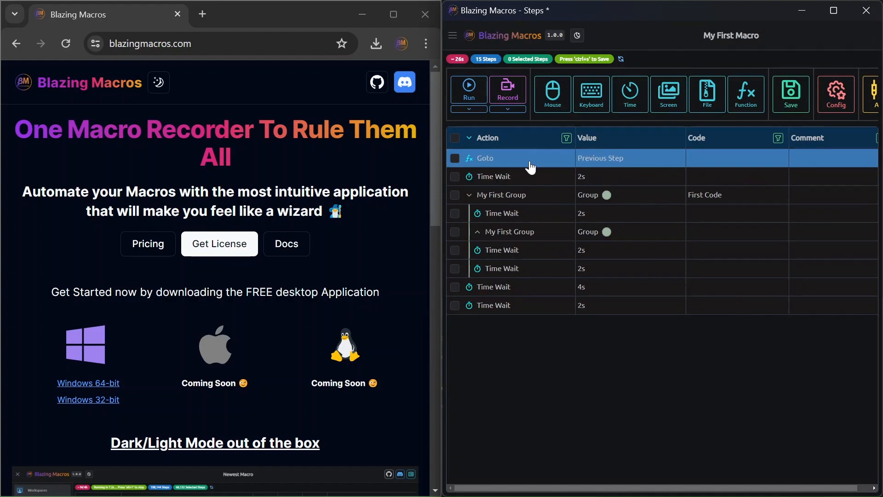
Run My First Macro twice to test Beep On Failure, reading the notification and dismissing it after each run.
{"action": "left_click", "coordinate": [468, 95]}
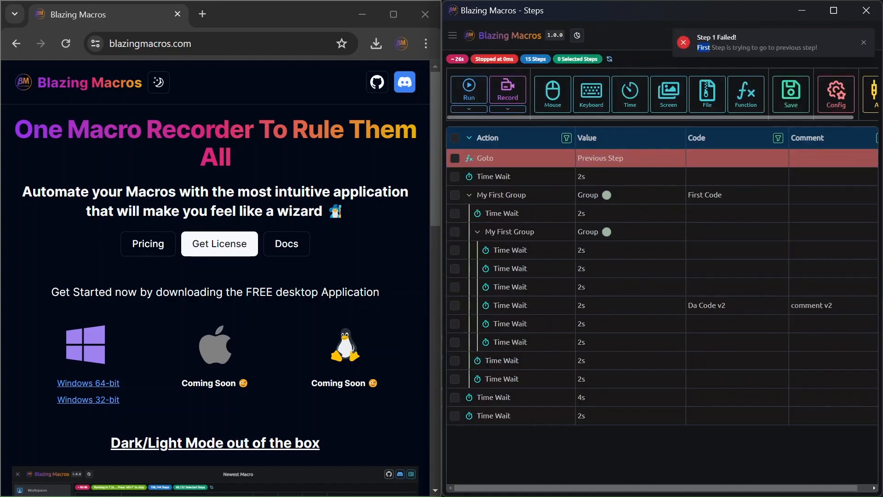
{"action": "left_click_drag", "start_coordinate": [710, 47], "coordinate": [822, 45]}
{"action": "left_click", "coordinate": [821, 45]}
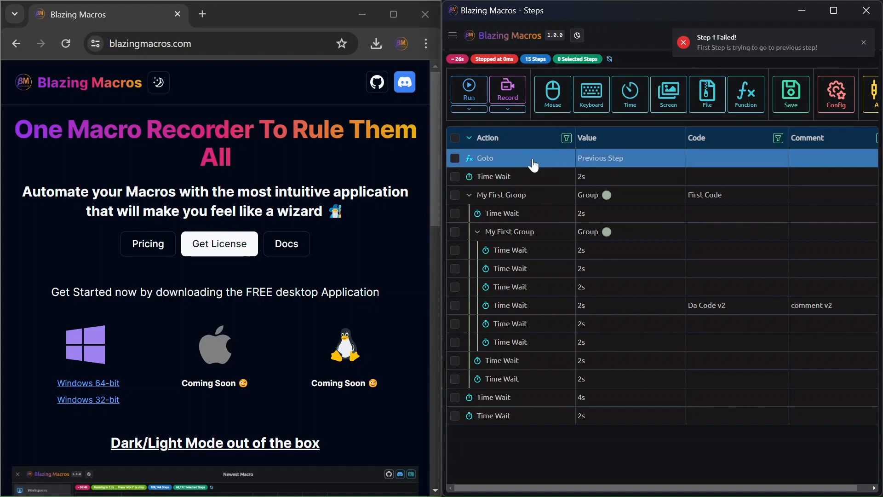
{"action": "left_click_drag", "start_coordinate": [697, 37], "coordinate": [811, 53]}
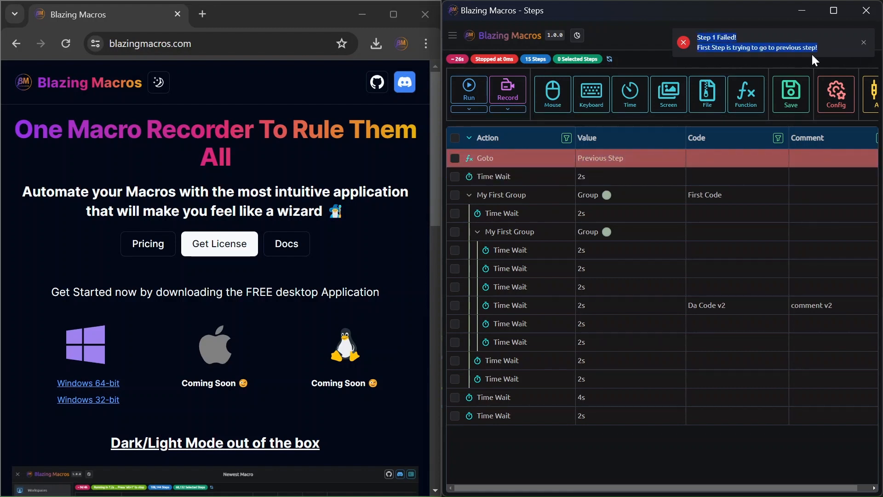
{"action": "left_click", "coordinate": [719, 44]}
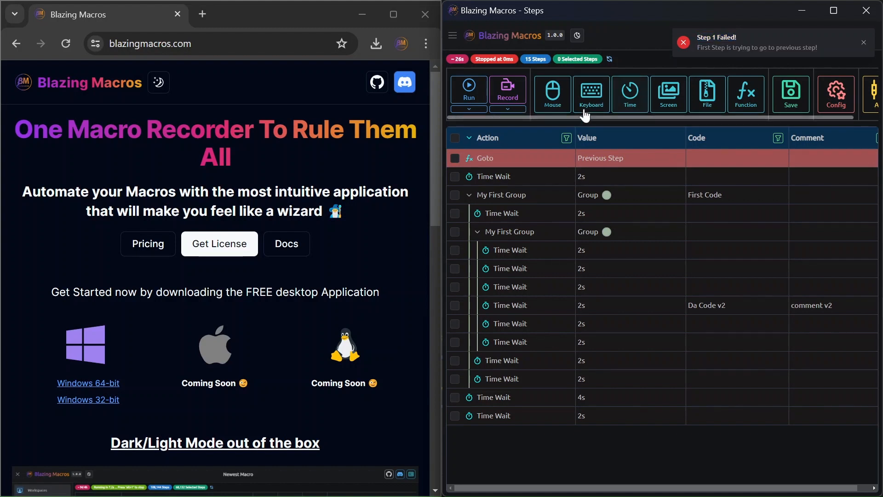
{"action": "left_click", "coordinate": [863, 42]}
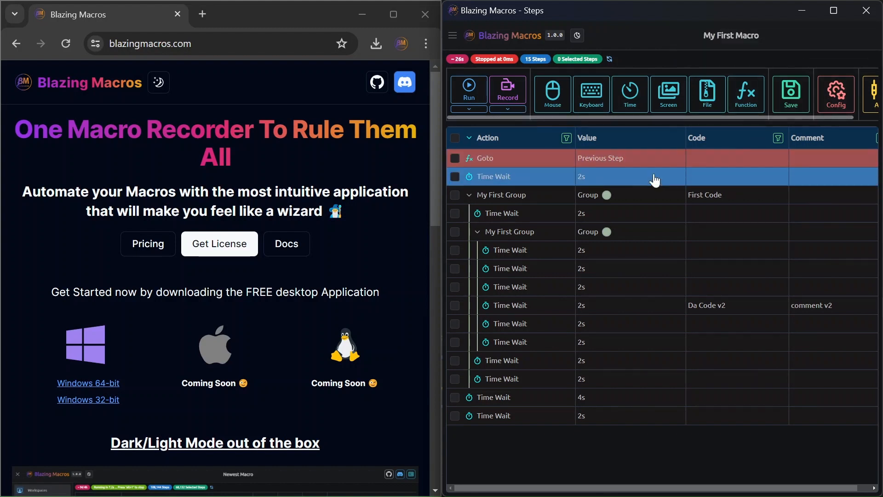
{"action": "left_click", "coordinate": [470, 92]}
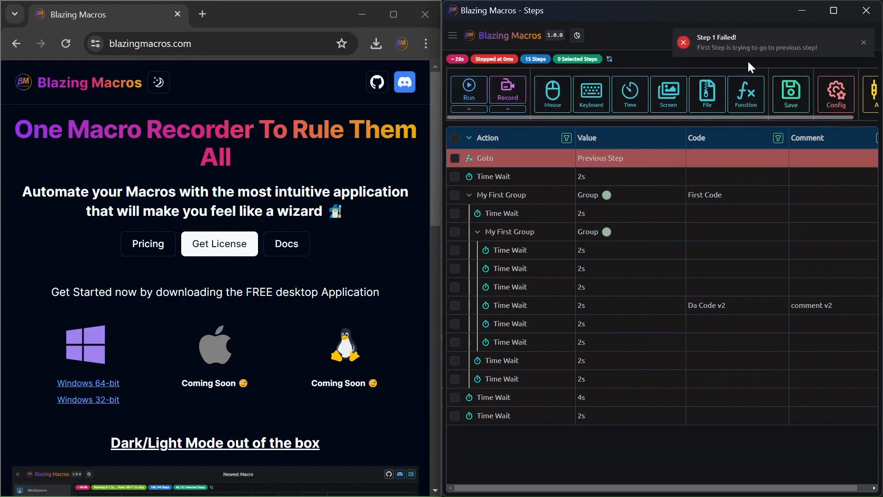
{"action": "left_click", "coordinate": [864, 42]}
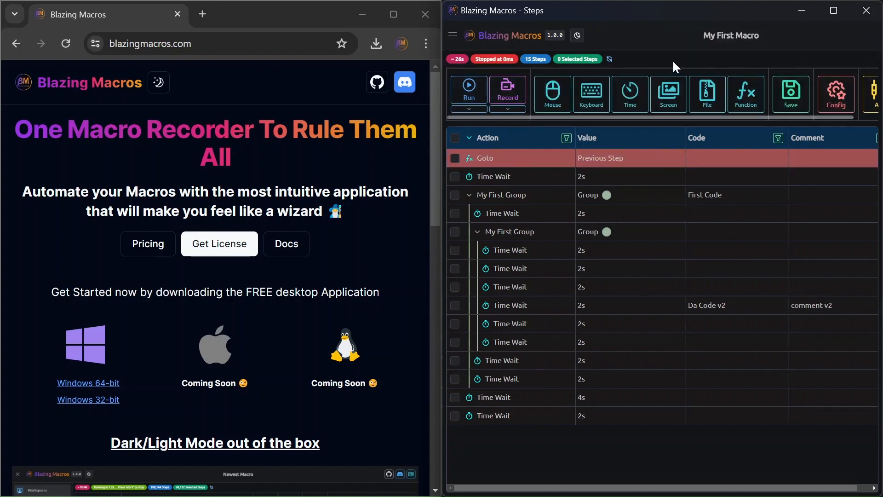